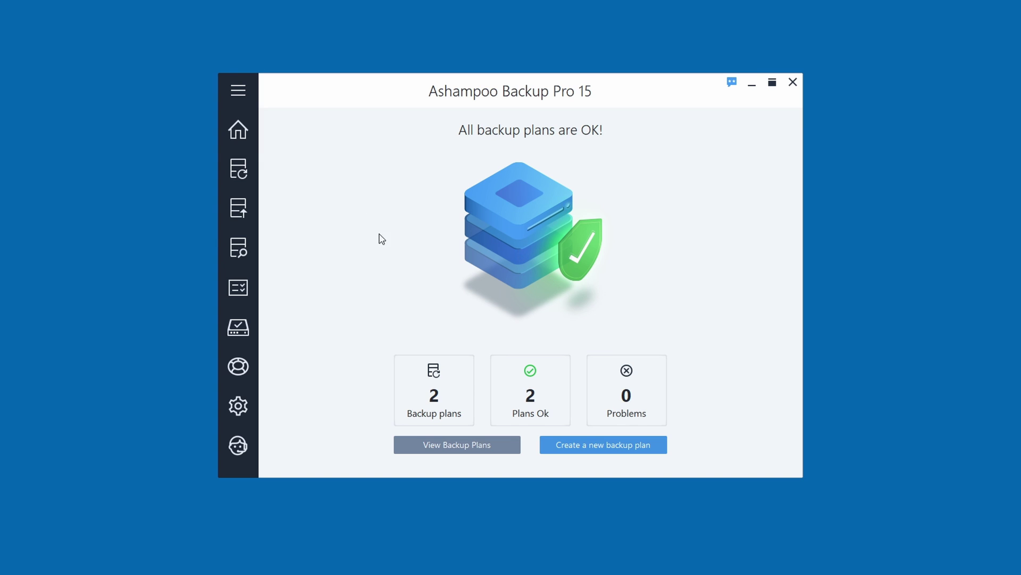
pyautogui.moveTo(258, 365)
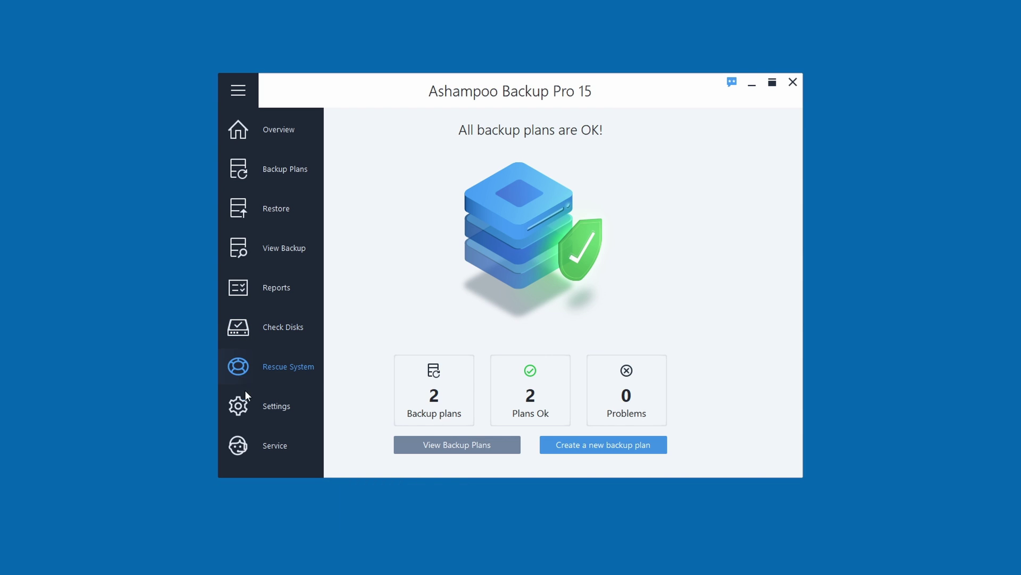
pyautogui.moveTo(243, 409)
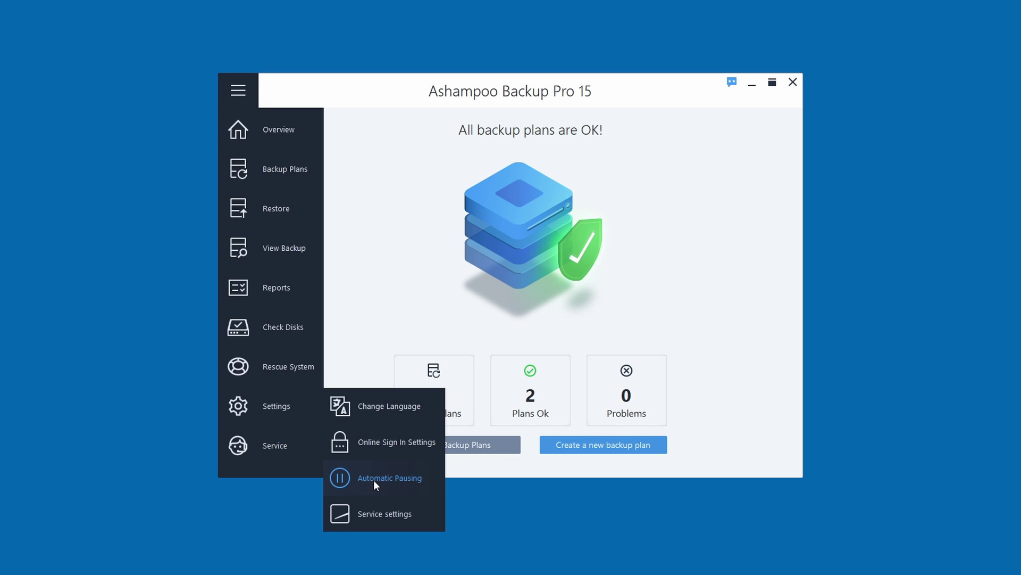
pyautogui.moveTo(275, 455)
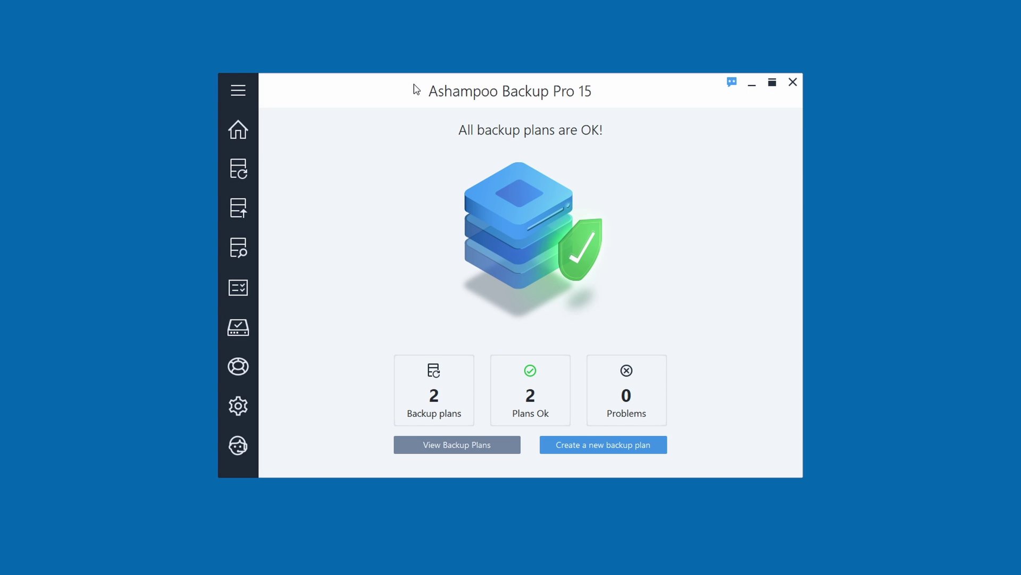
# Start a new backup plan using local or network drive storage, with Z: (Backup) as the backup drive
pyautogui.click(443, 448)
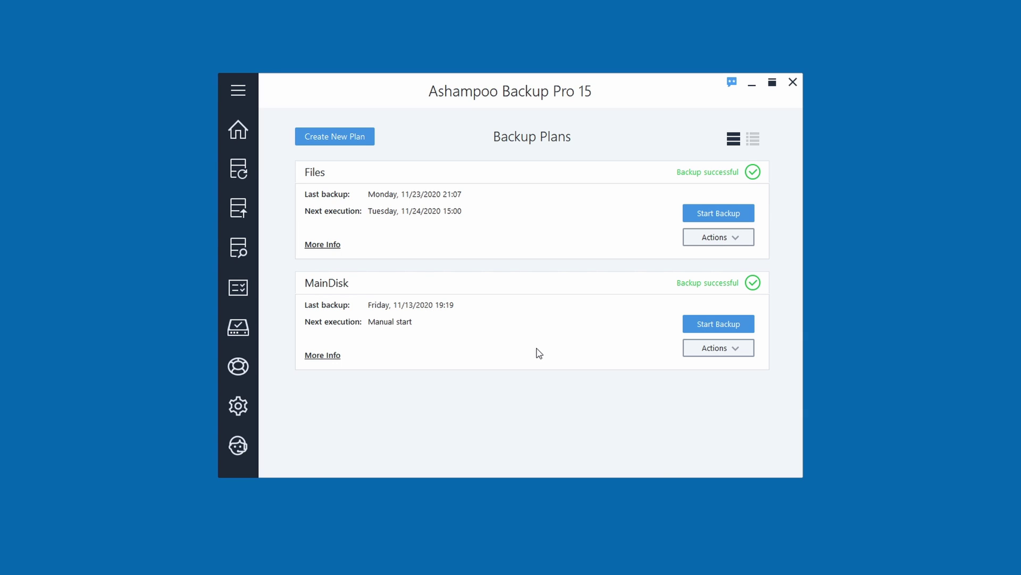
pyautogui.click(336, 139)
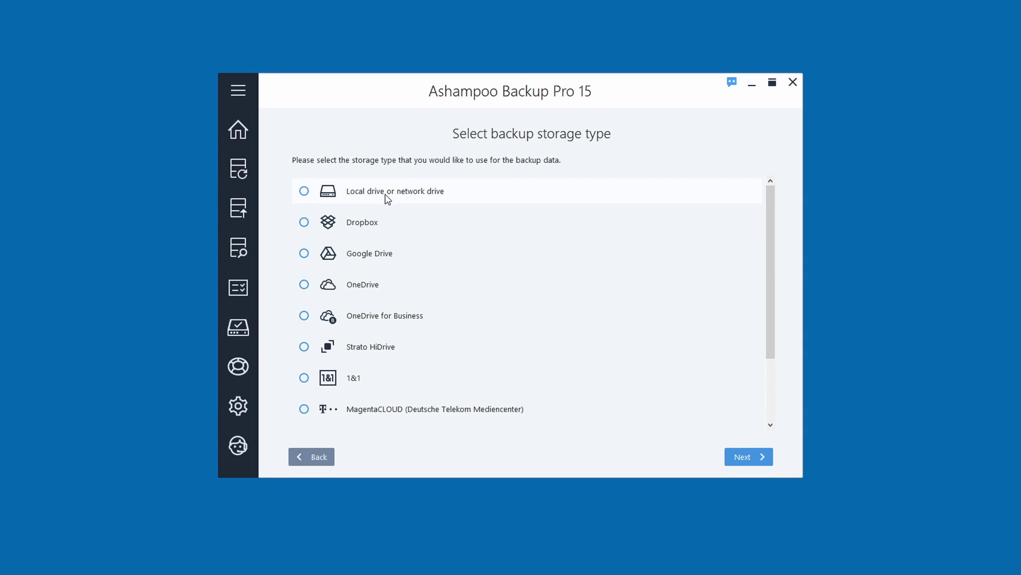
pyautogui.moveTo(775, 212); pyautogui.dragTo(766, 173)
pyautogui.click(305, 192)
pyautogui.click(748, 457)
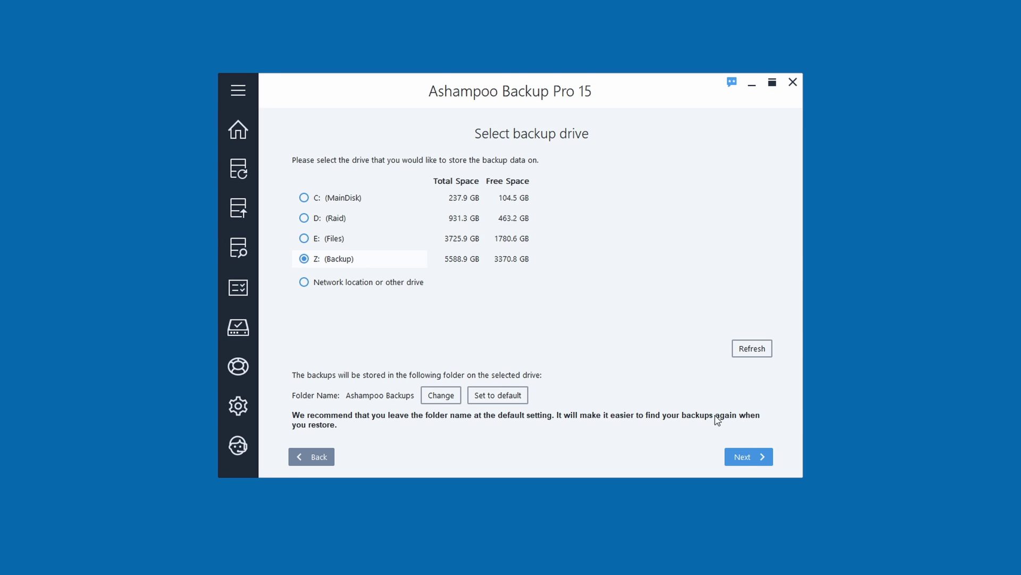
pyautogui.click(746, 461)
# Name the new backup plan "os tut" and continue without a predefined template
pyautogui.click(380, 228)
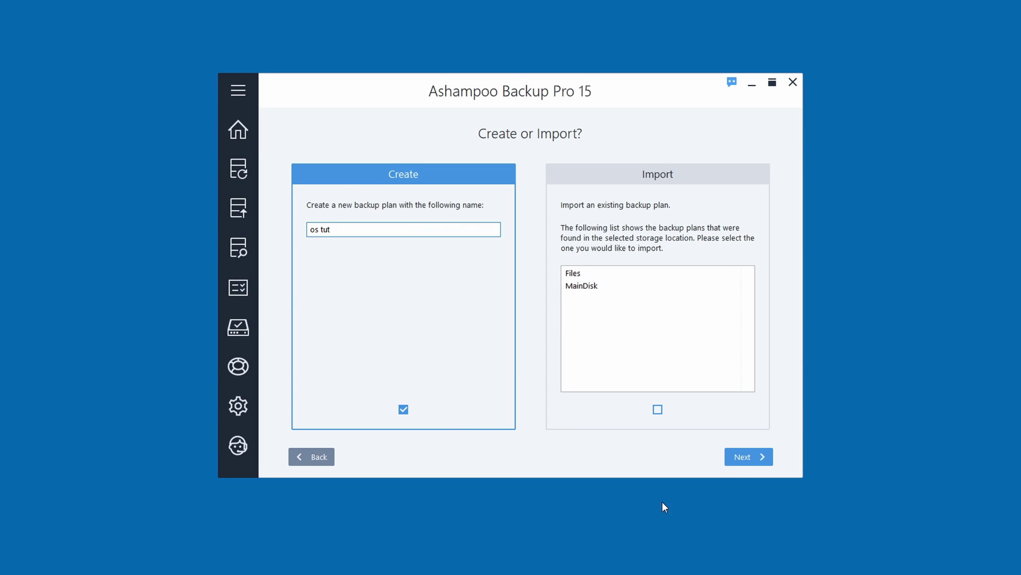
pyautogui.click(742, 457)
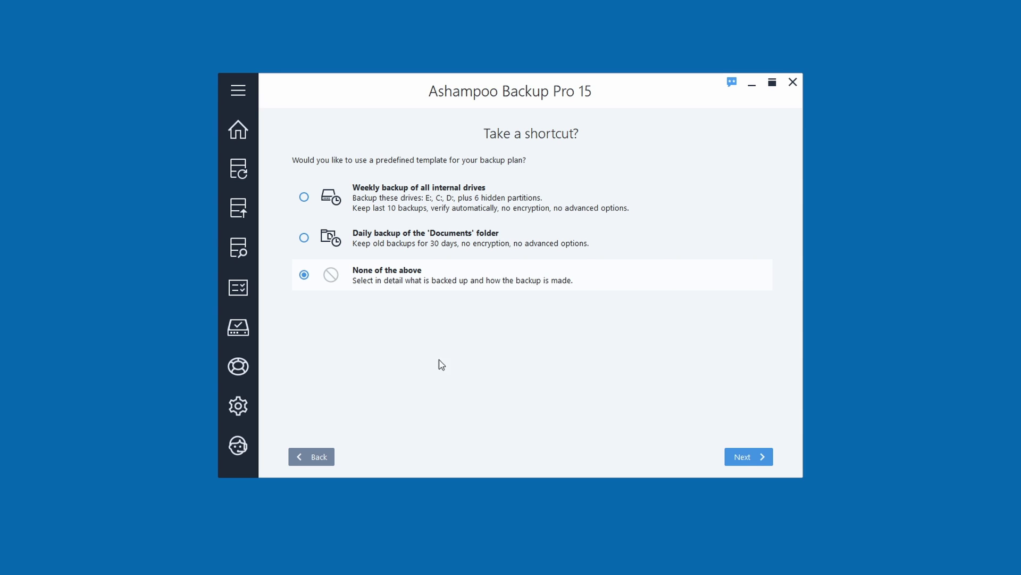
pyautogui.click(746, 462)
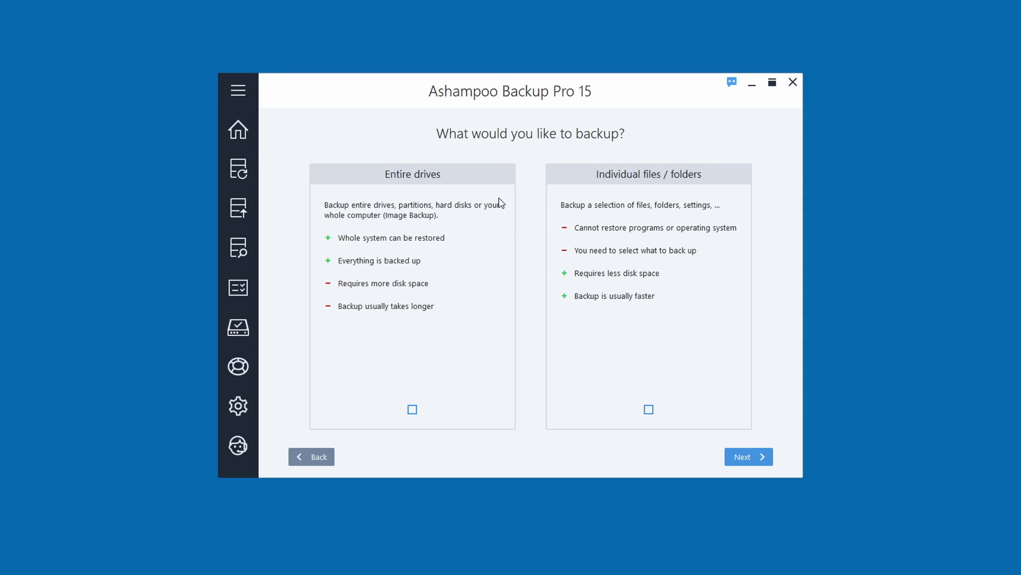
# Choose to back up entire drives instead of individual files and folders
pyautogui.click(409, 174)
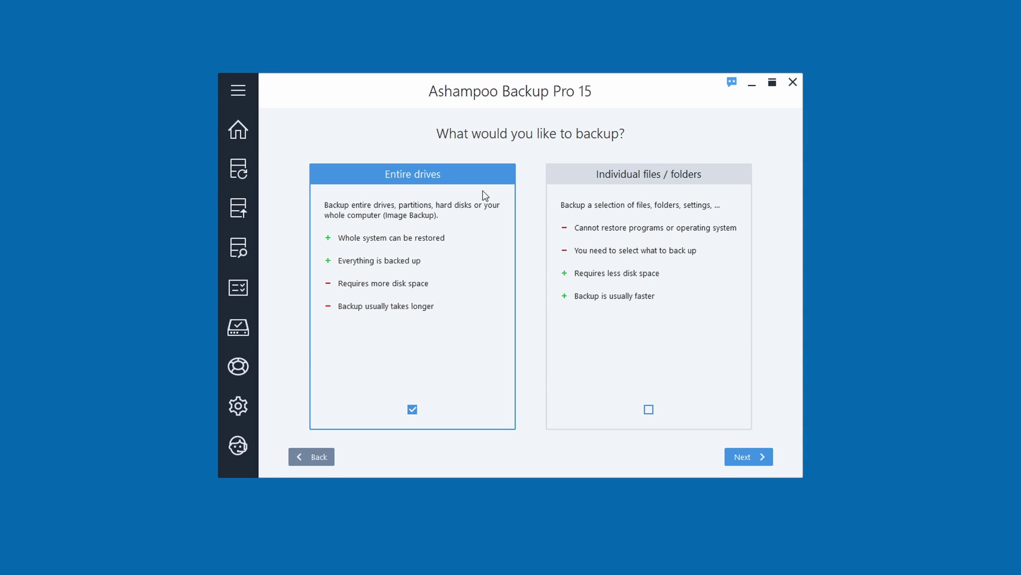
pyautogui.click(606, 180)
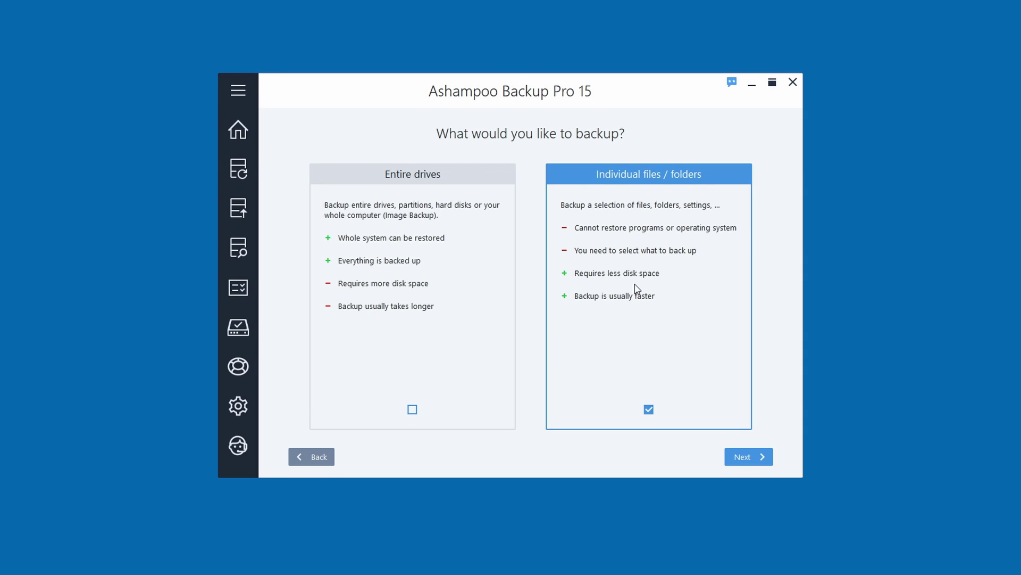
pyautogui.click(434, 174)
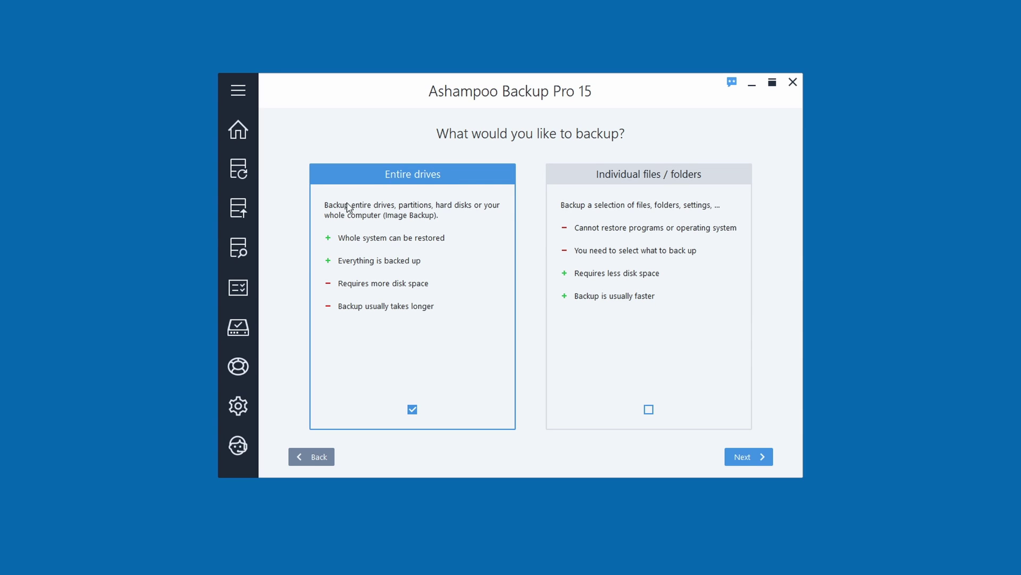
pyautogui.click(618, 181)
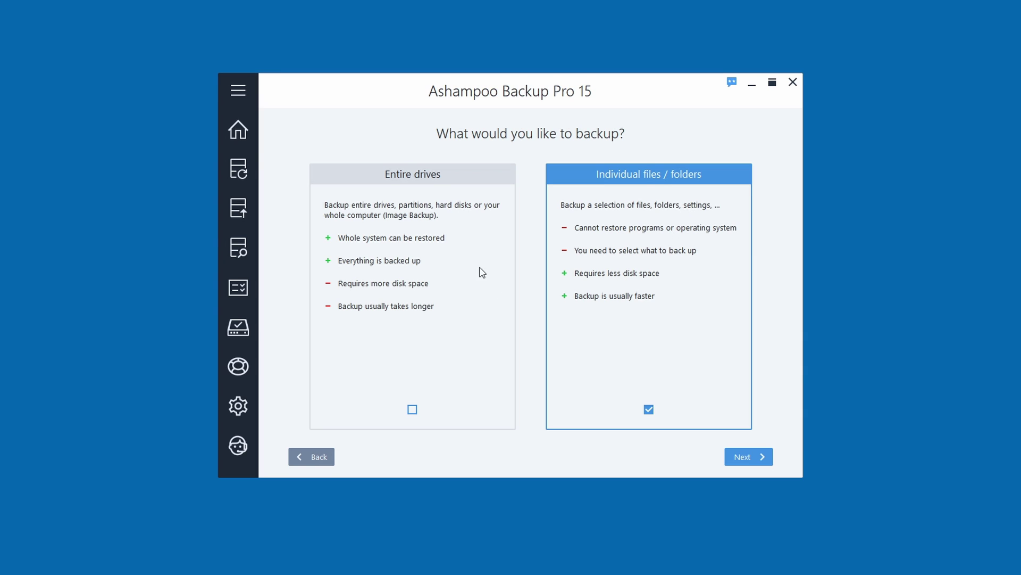
pyautogui.click(397, 174)
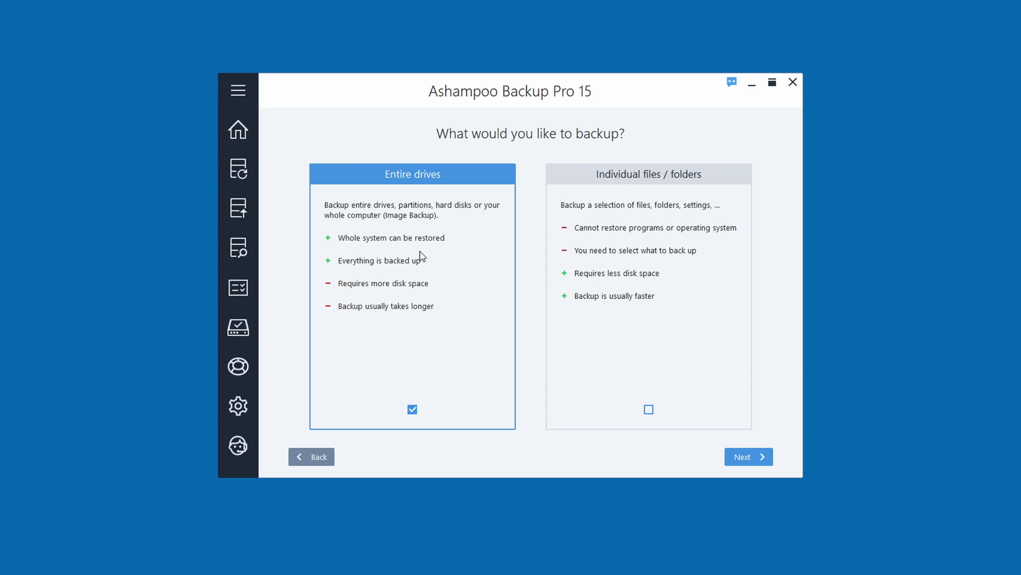
pyautogui.click(745, 456)
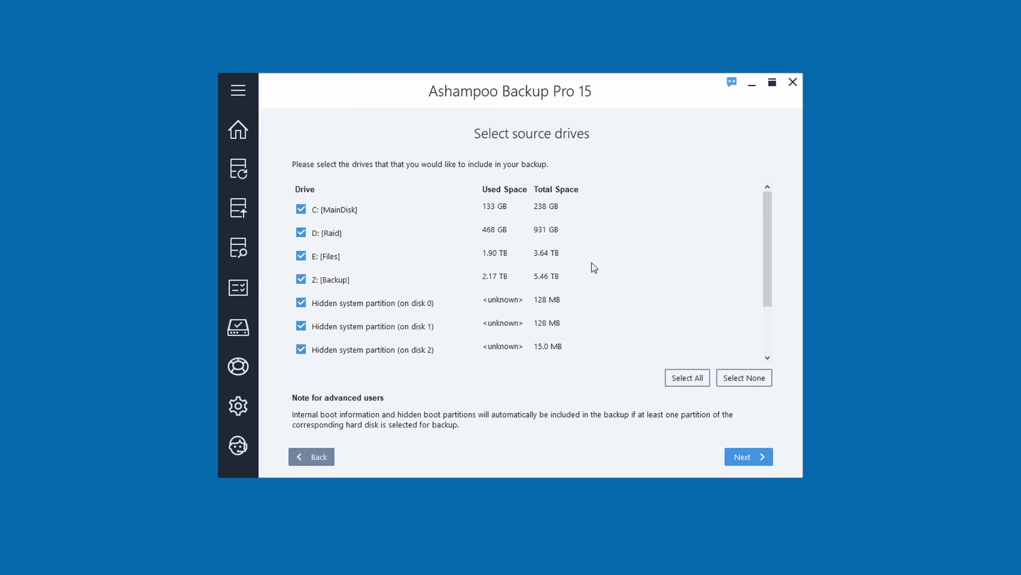
# Select only C: [MainDisk] and the hidden Recovery partition on disk 4 as the source drives
pyautogui.scroll(-1, 408, 264)
pyautogui.scroll(-1, 409, 266)
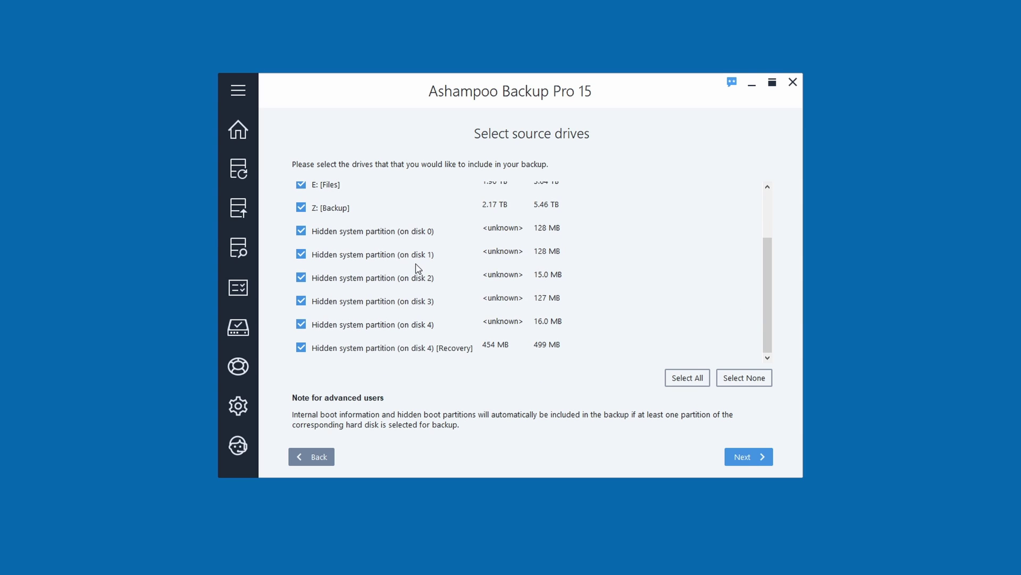
pyautogui.scroll(3, 536, 311)
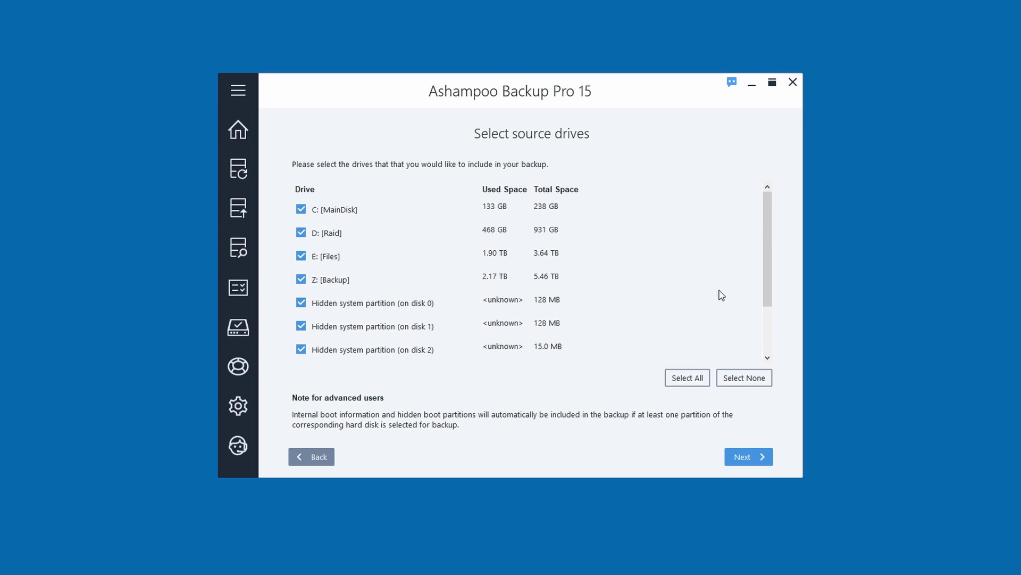
pyautogui.click(740, 380)
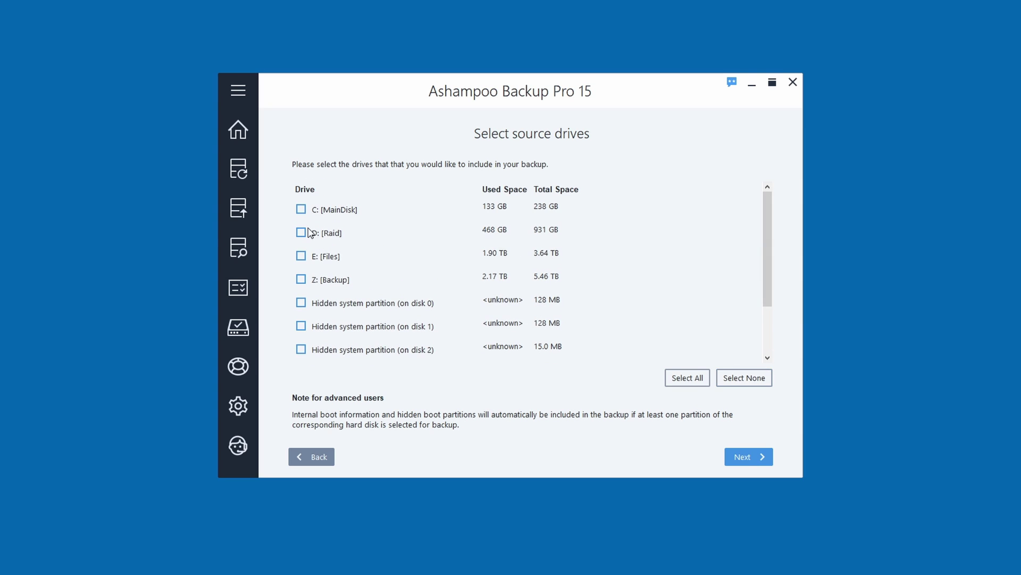
pyautogui.scroll(-3, 467, 243)
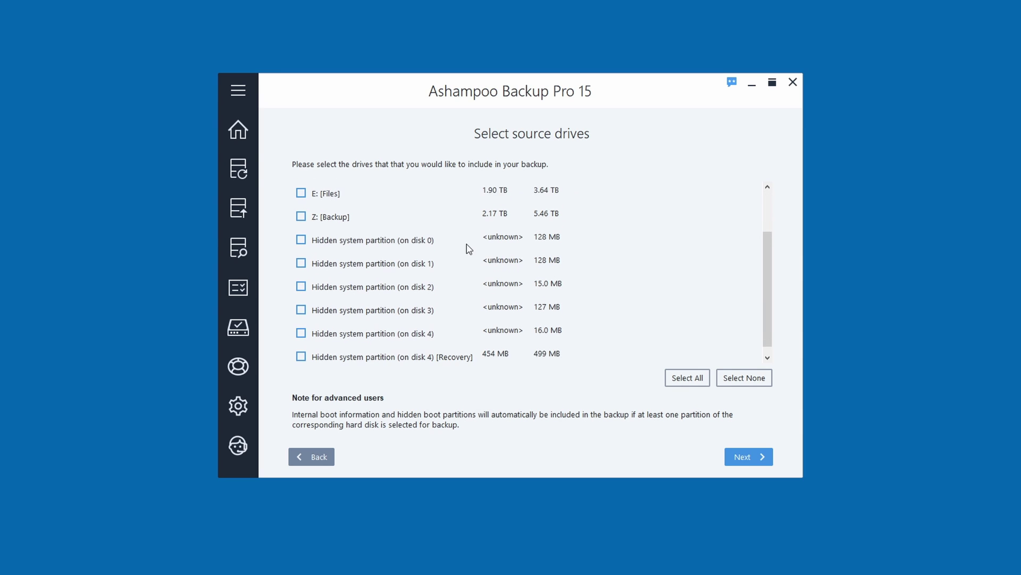
pyautogui.click(301, 347)
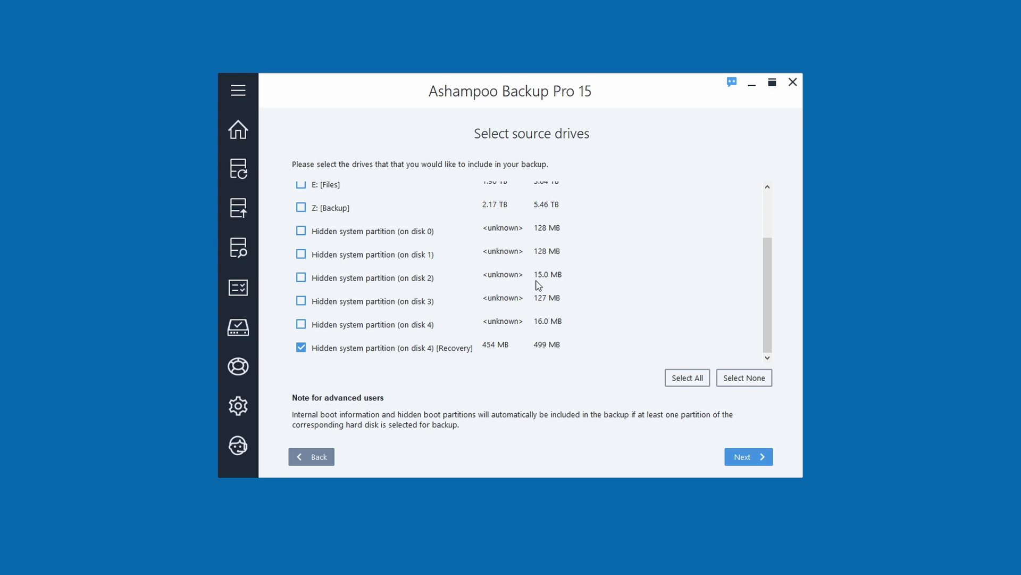
pyautogui.scroll(3, 538, 285)
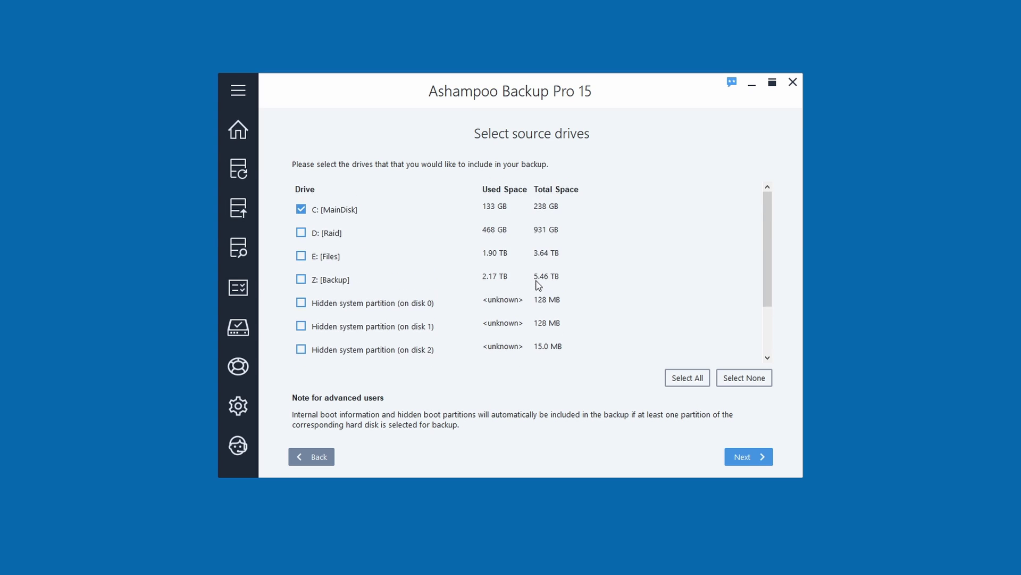
pyautogui.click(746, 461)
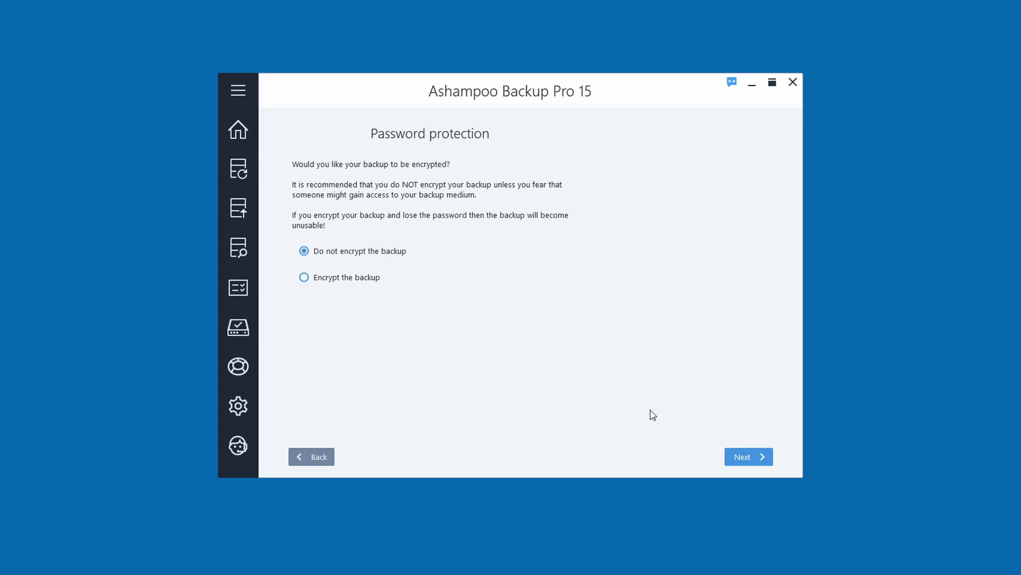
# Keep the backup unencrypted and uncompressed, storing 28 backups with Infinite Incremental Backup
pyautogui.click(737, 461)
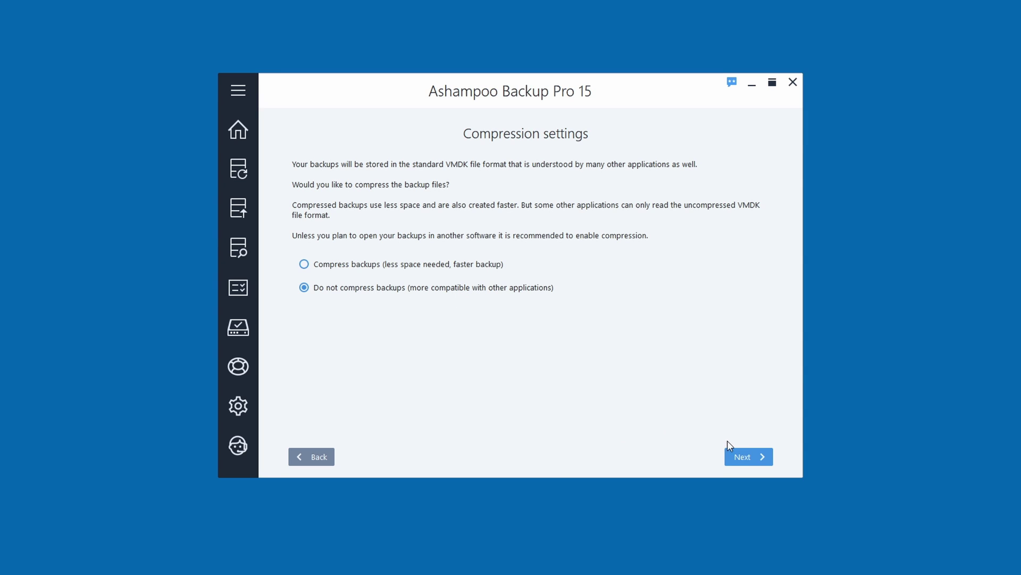
pyautogui.click(729, 455)
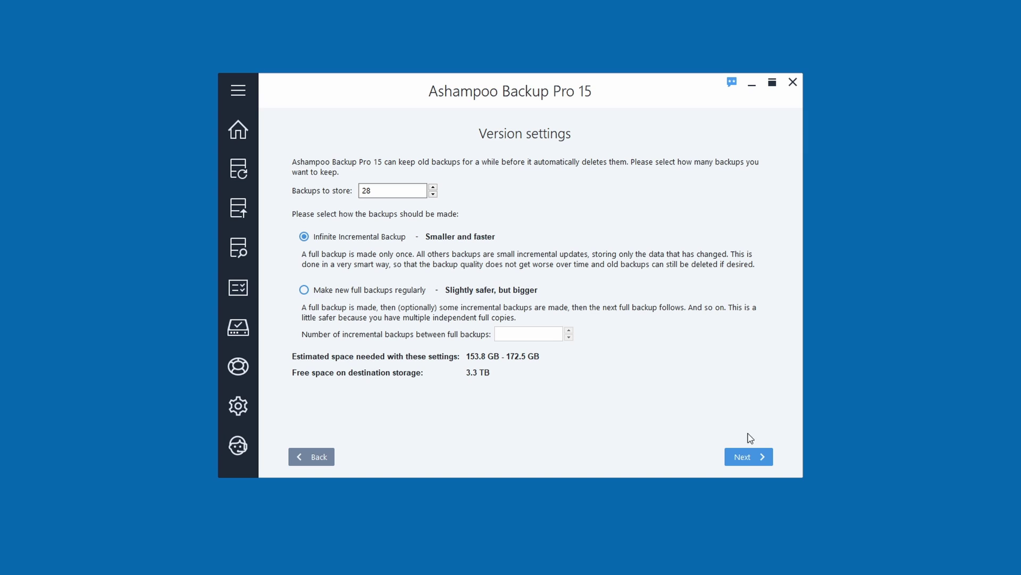
pyautogui.click(750, 465)
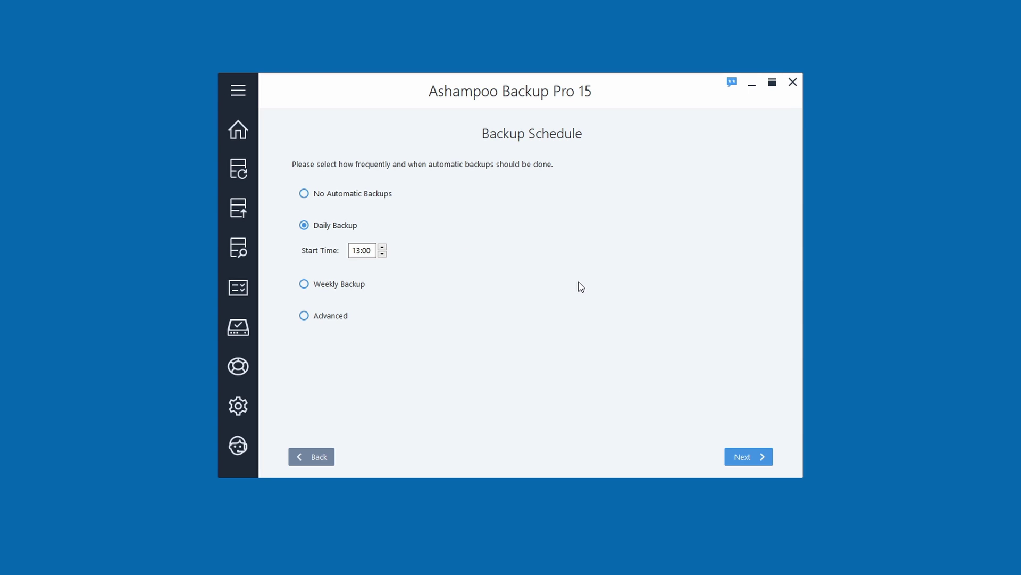
pyautogui.click(306, 196)
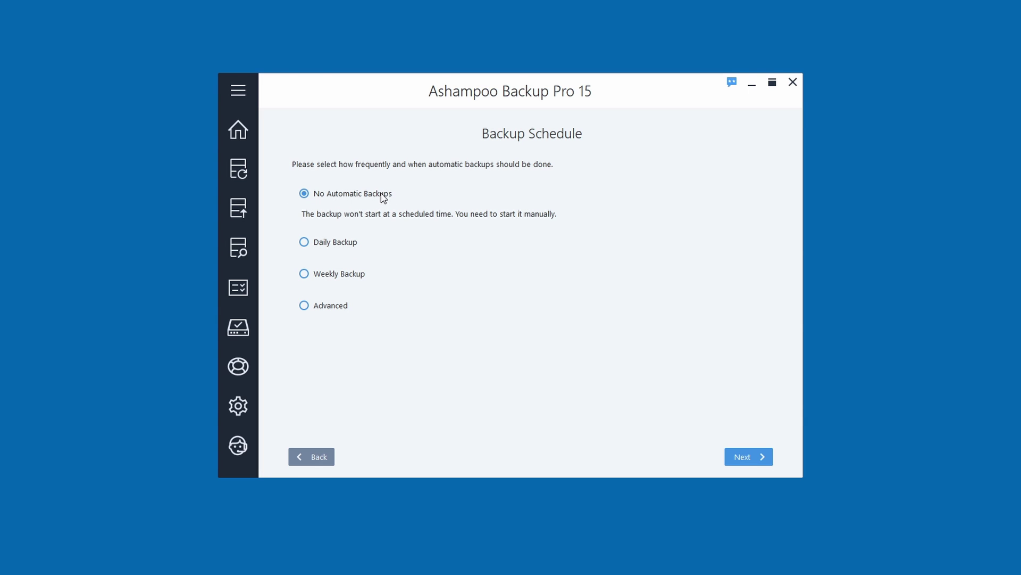
pyautogui.click(305, 275)
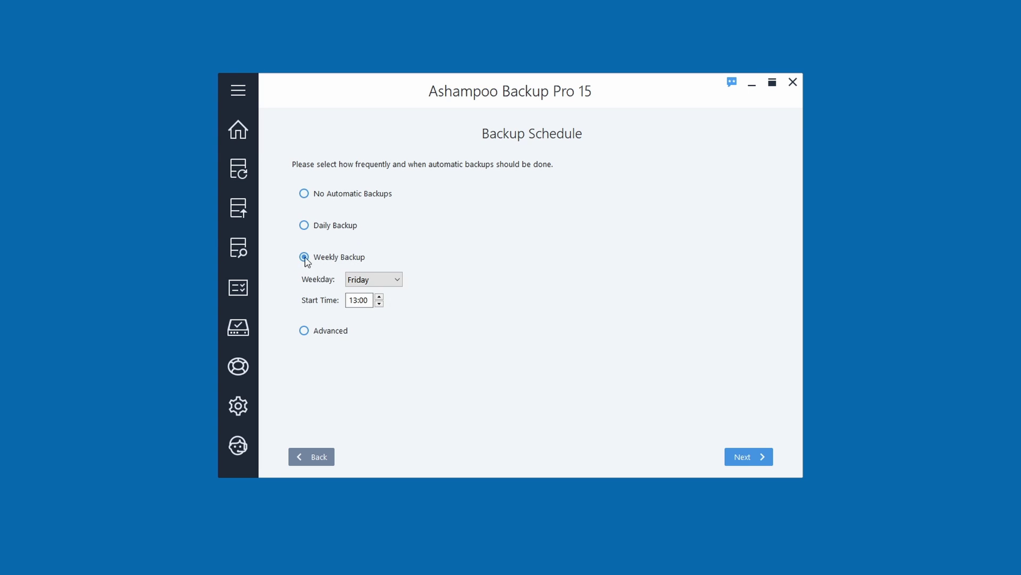
pyautogui.click(306, 228)
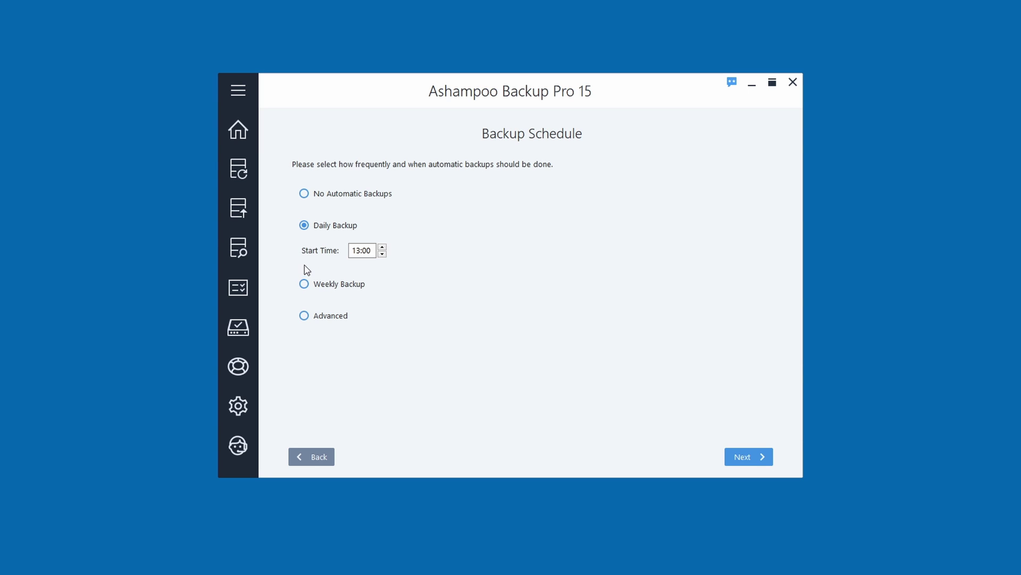
pyautogui.click(305, 282)
pyautogui.click(304, 331)
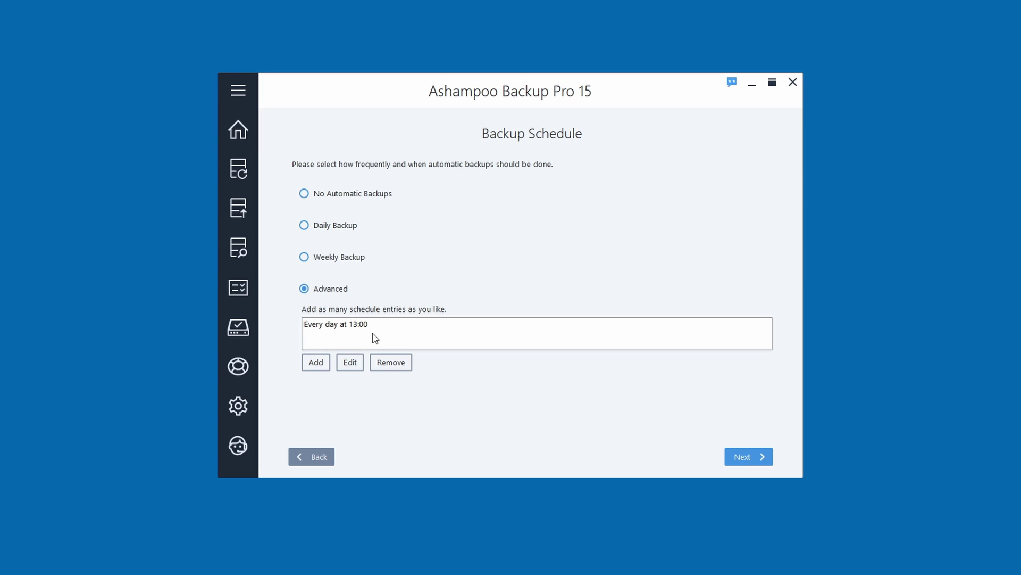
pyautogui.click(317, 364)
pyautogui.click(481, 234)
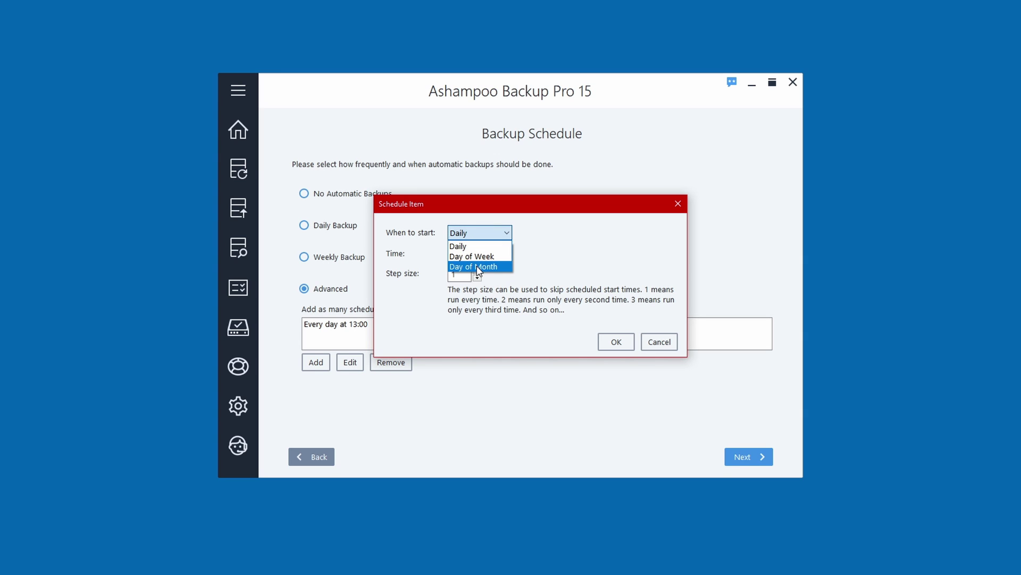
pyautogui.click(476, 256)
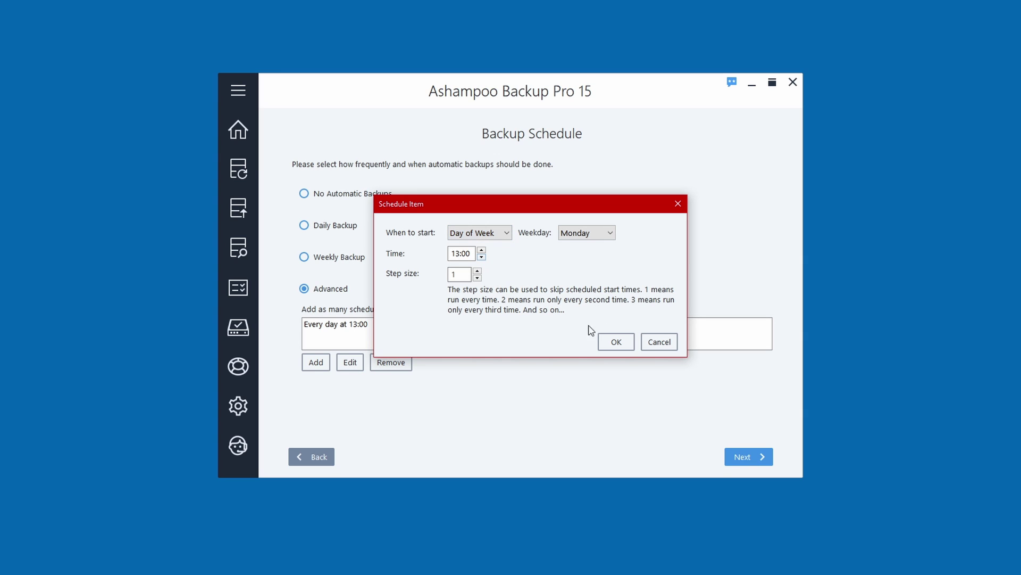
pyautogui.click(652, 346)
# Set the backup schedule to No Automatic Backups and choose to skip the missed backups
pyautogui.click(303, 194)
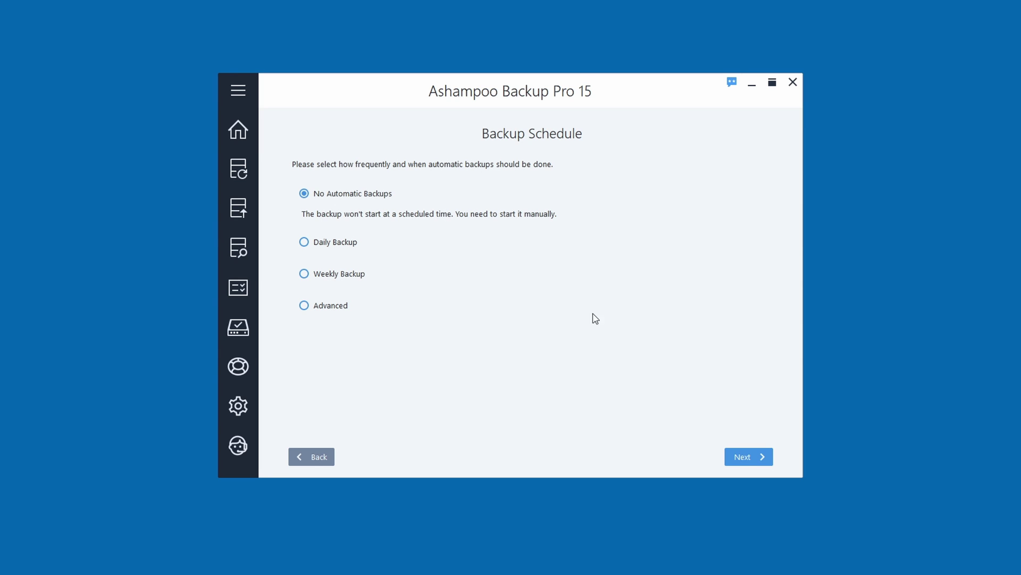
pyautogui.click(738, 458)
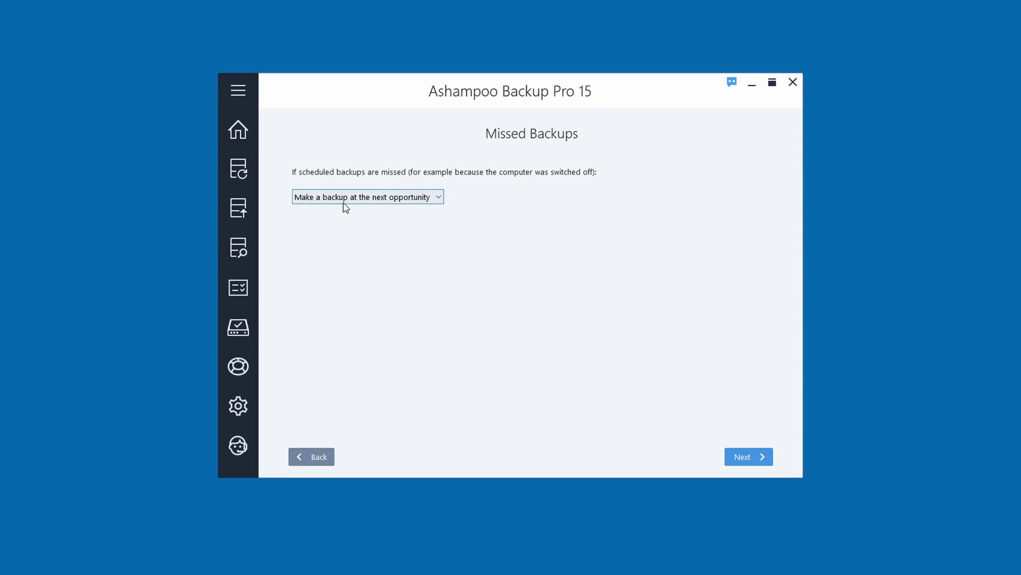
pyautogui.click(423, 198)
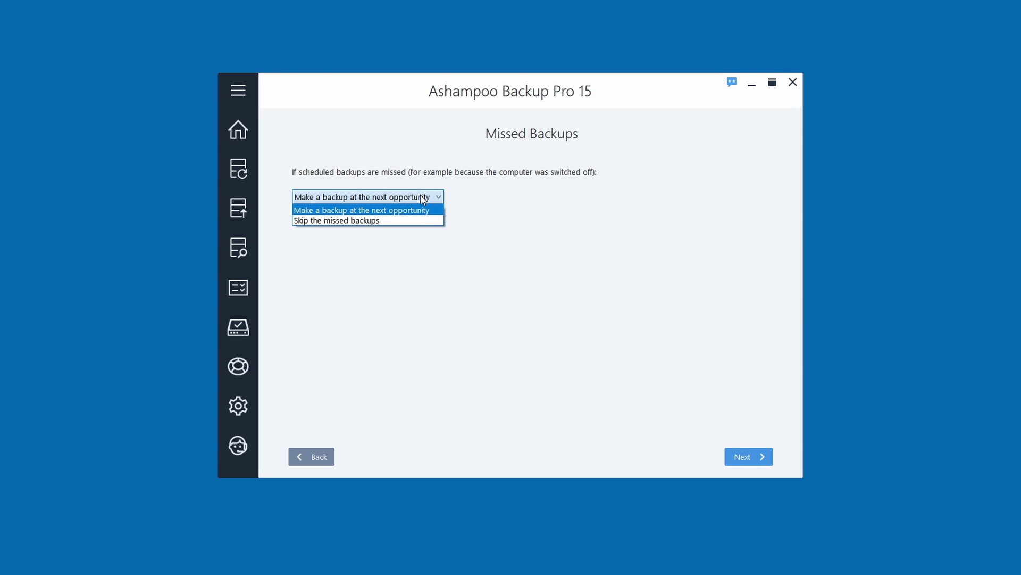
pyautogui.click(371, 222)
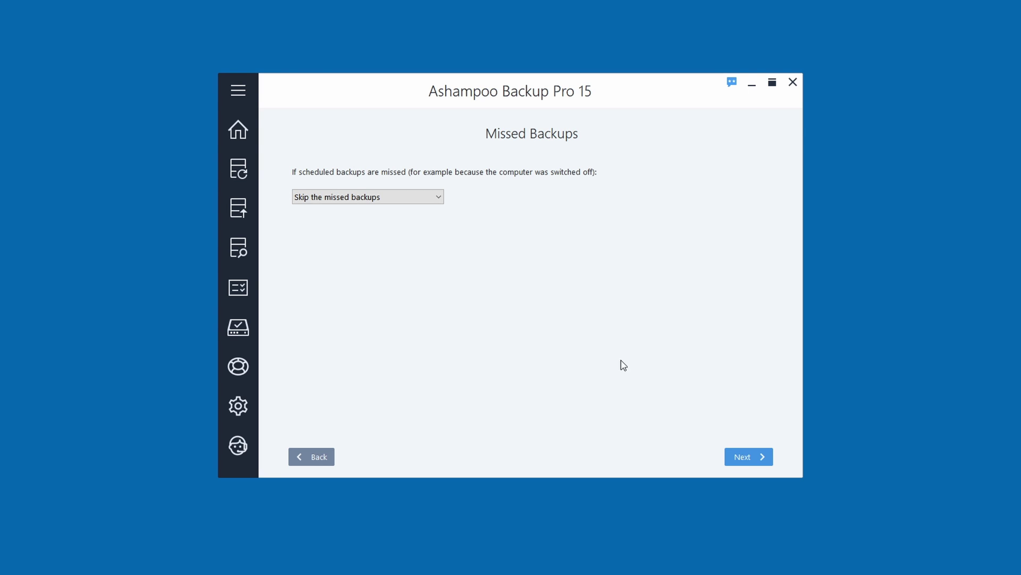
# Keep the default power settings, automatic verification, 27 archived reports, and disabled report emails for the plan
pyautogui.click(751, 462)
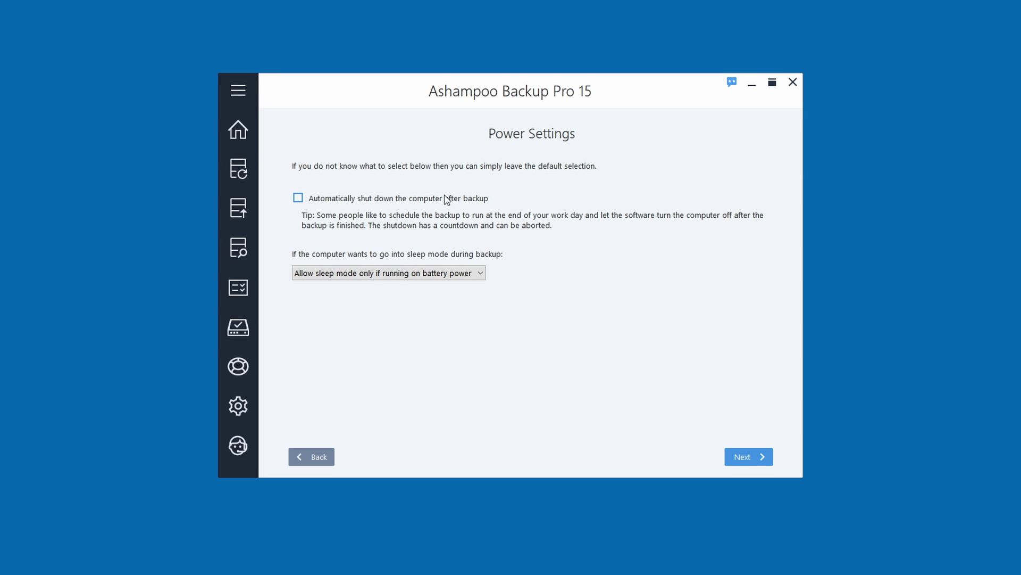
pyautogui.click(758, 457)
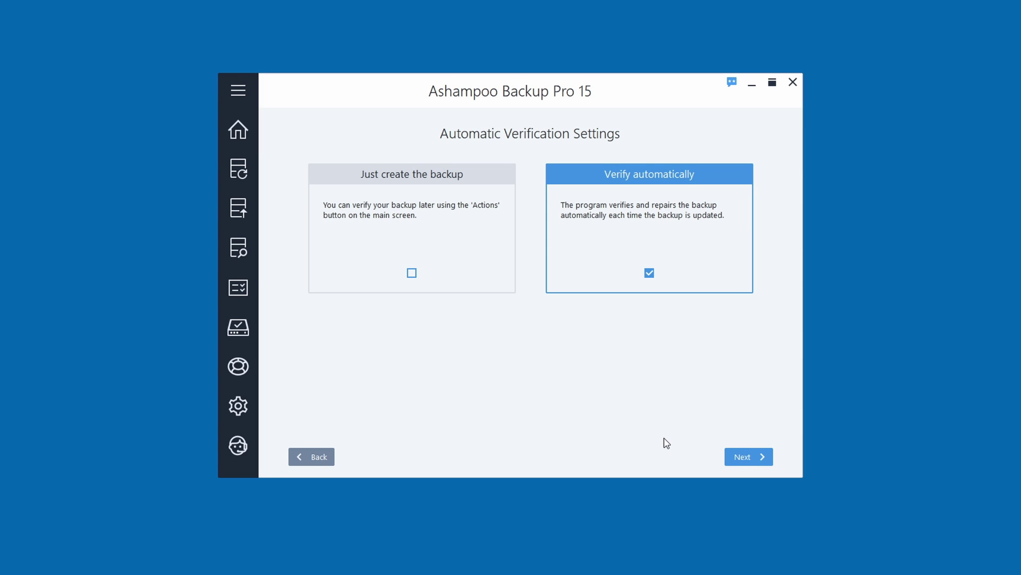
pyautogui.click(745, 463)
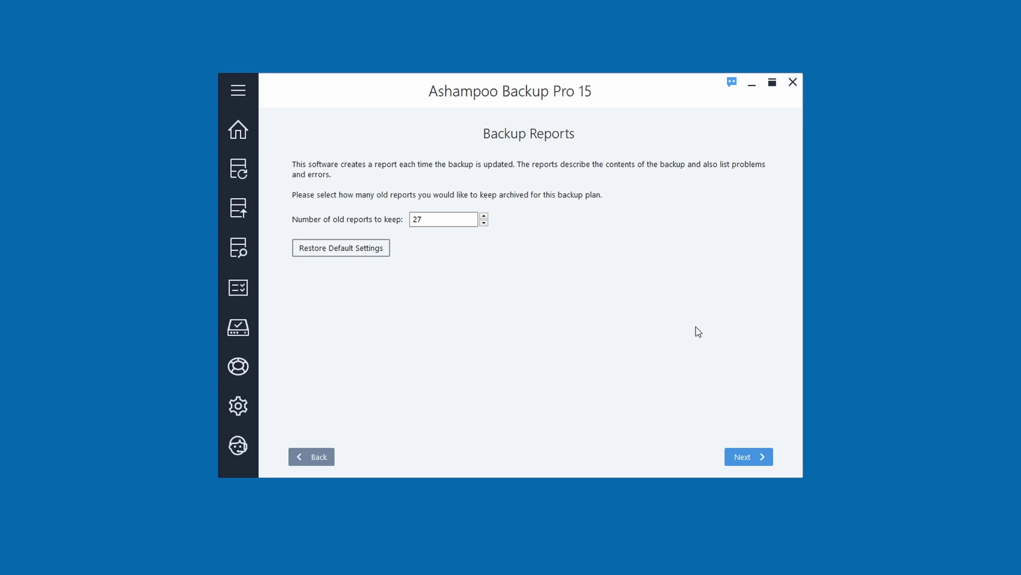
pyautogui.click(741, 462)
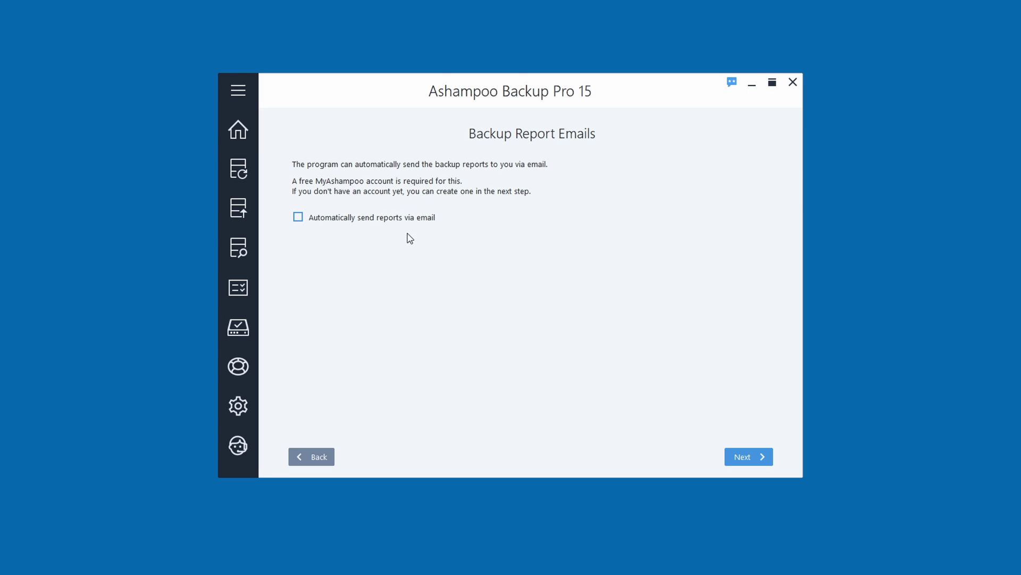
pyautogui.click(747, 466)
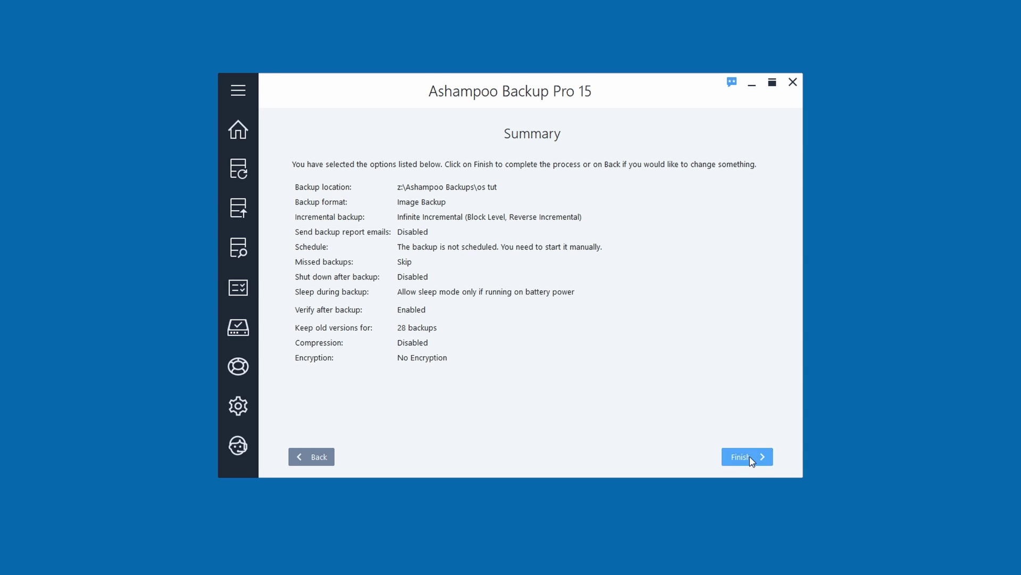
# Finish and save the backup plan, then return to the main menu and review the list of backup plans
pyautogui.click(733, 456)
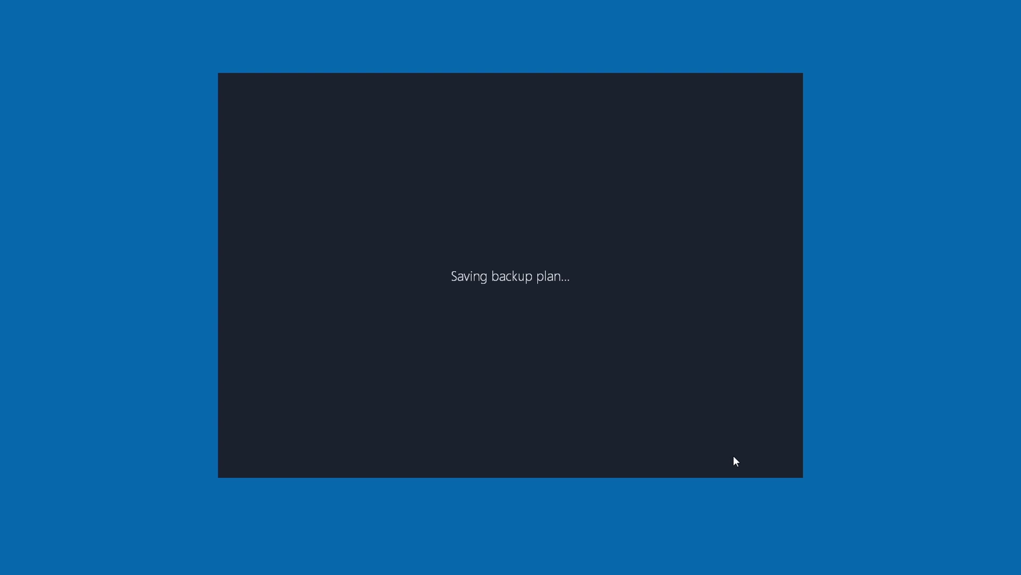
pyautogui.click(469, 360)
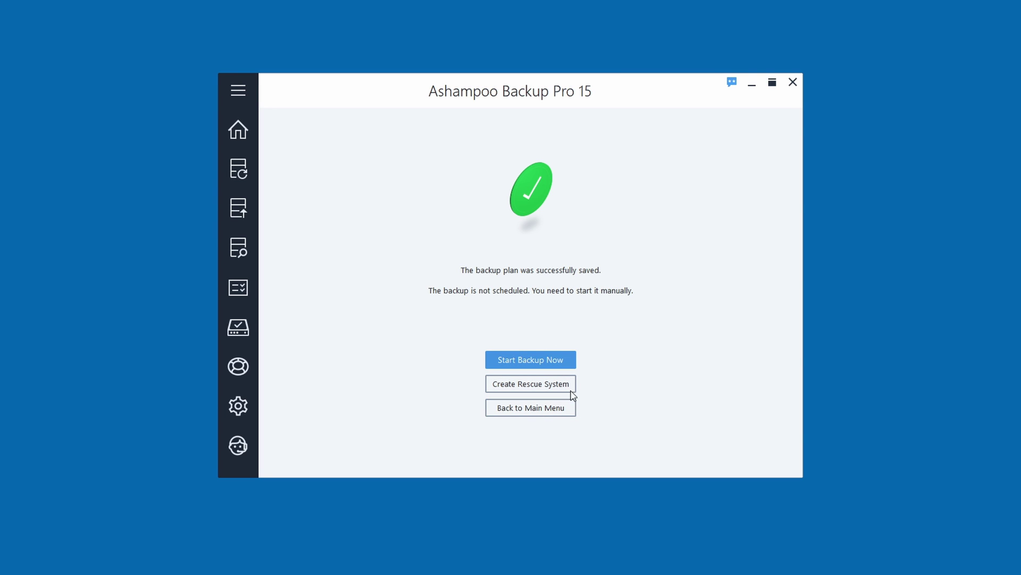
pyautogui.click(515, 415)
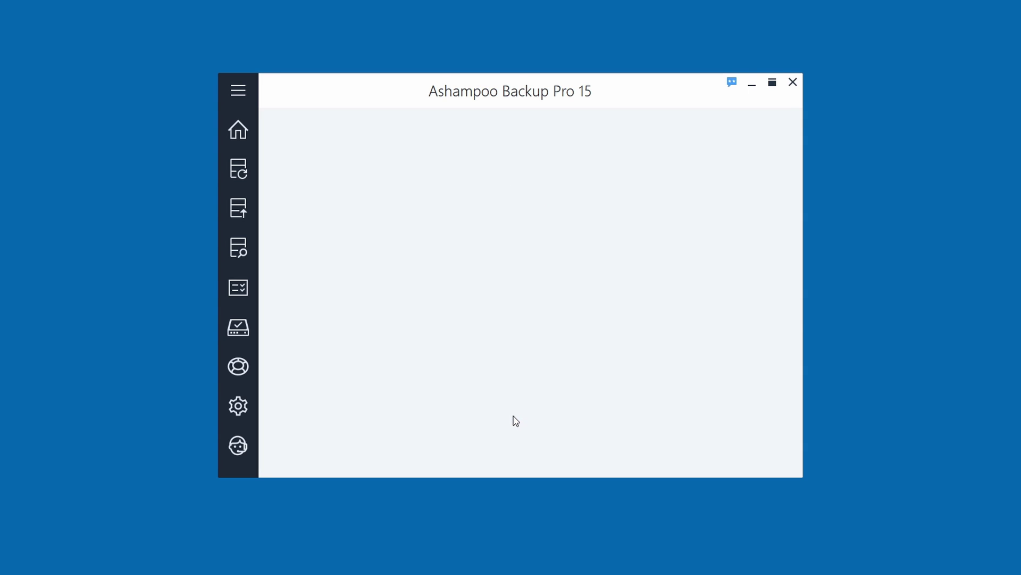
pyautogui.scroll(-1, 569, 259)
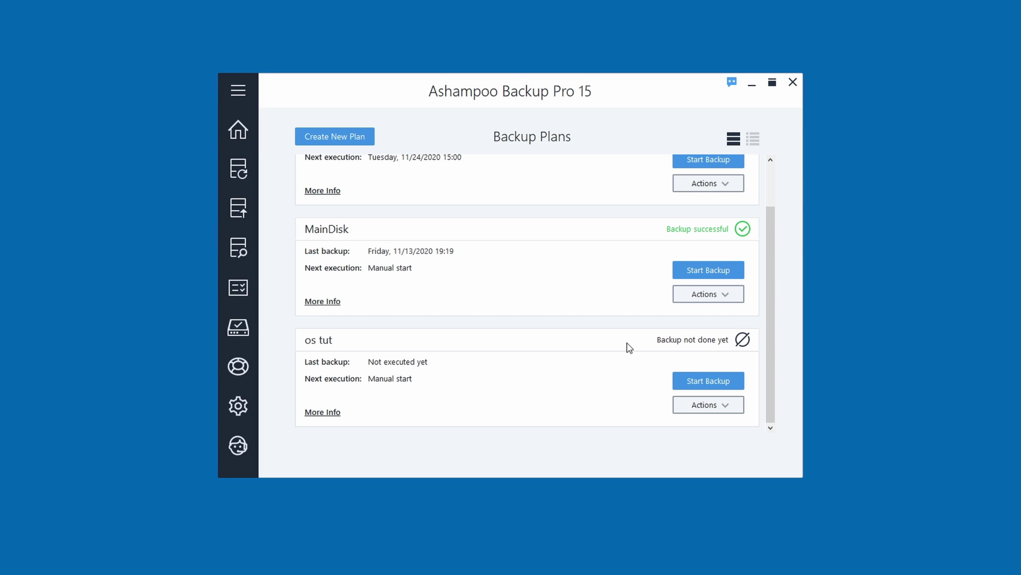
pyautogui.scroll(1, 542, 396)
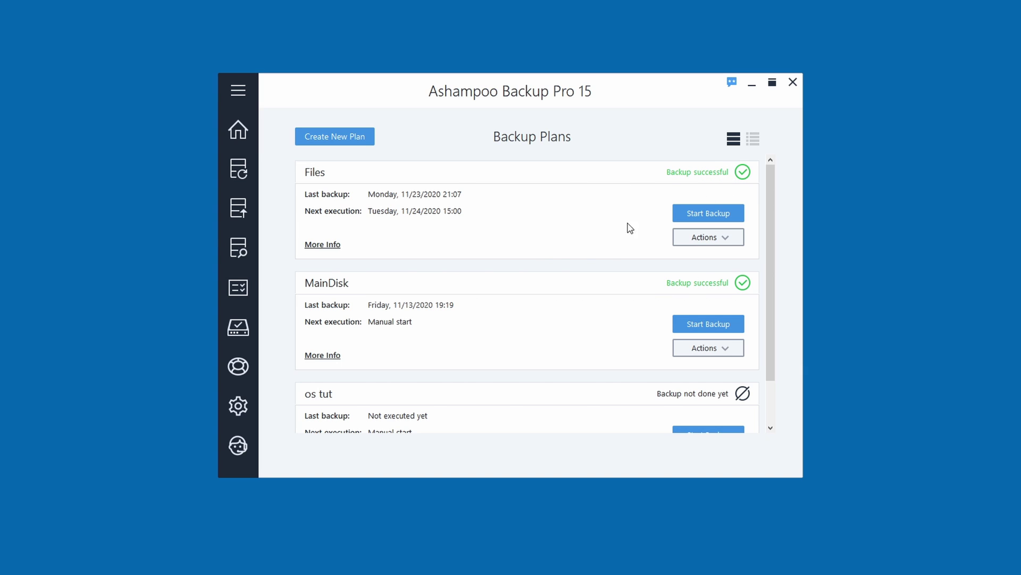
pyautogui.scroll(-1, 518, 269)
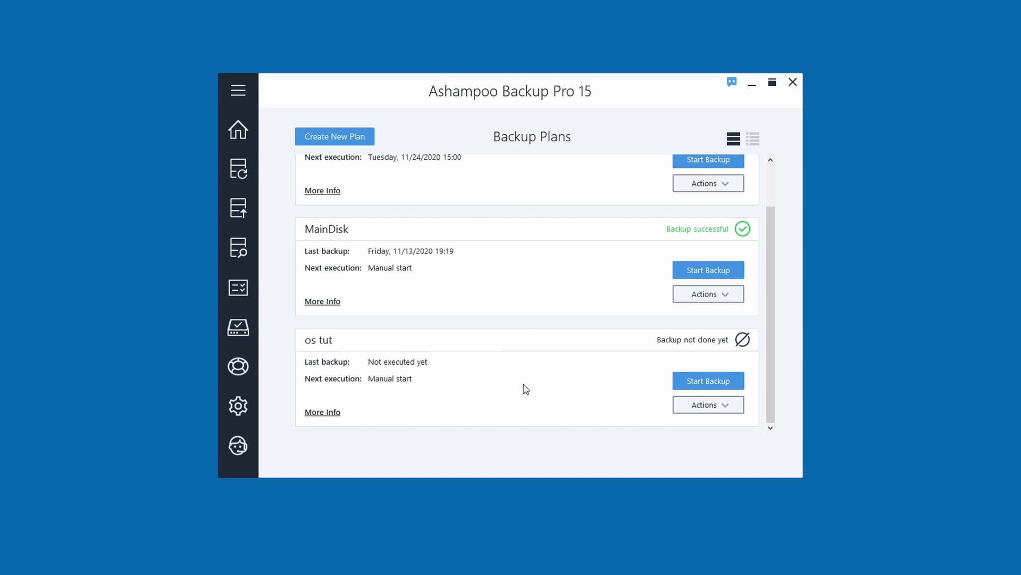
# Start a new backup plan stored on the local drive Z: (Backup)
pyautogui.click(331, 139)
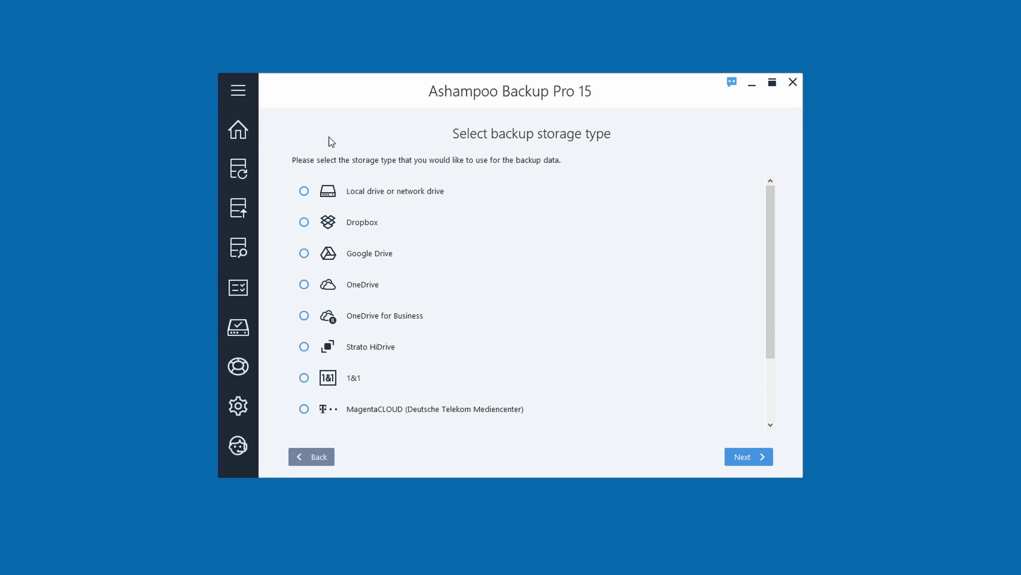
pyautogui.click(304, 192)
pyautogui.click(746, 456)
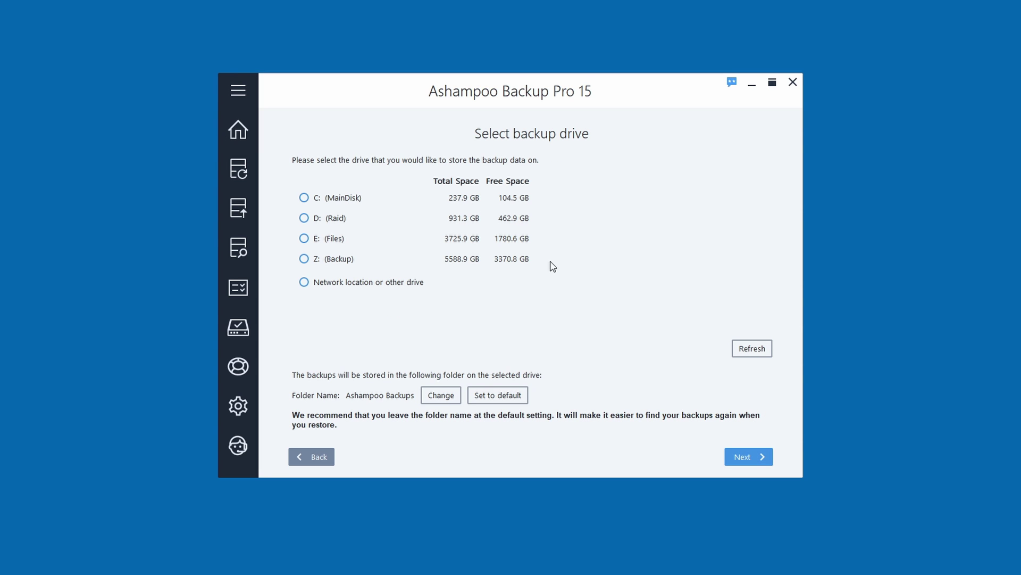
pyautogui.click(307, 259)
pyautogui.click(748, 460)
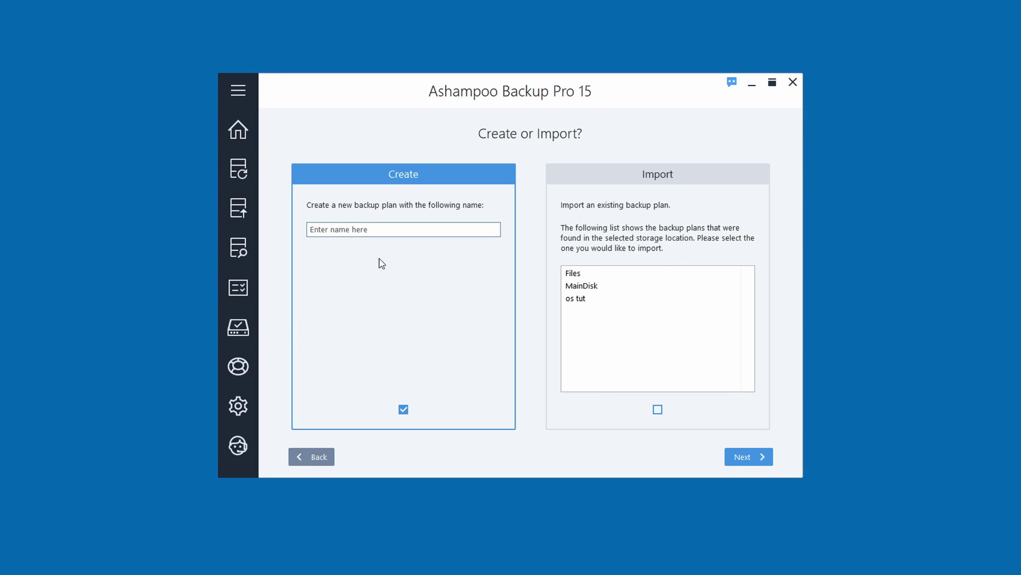
# Name the new plan, use no predefined template, and choose to back up individual files and folders
pyautogui.click(382, 226)
pyautogui.click(745, 459)
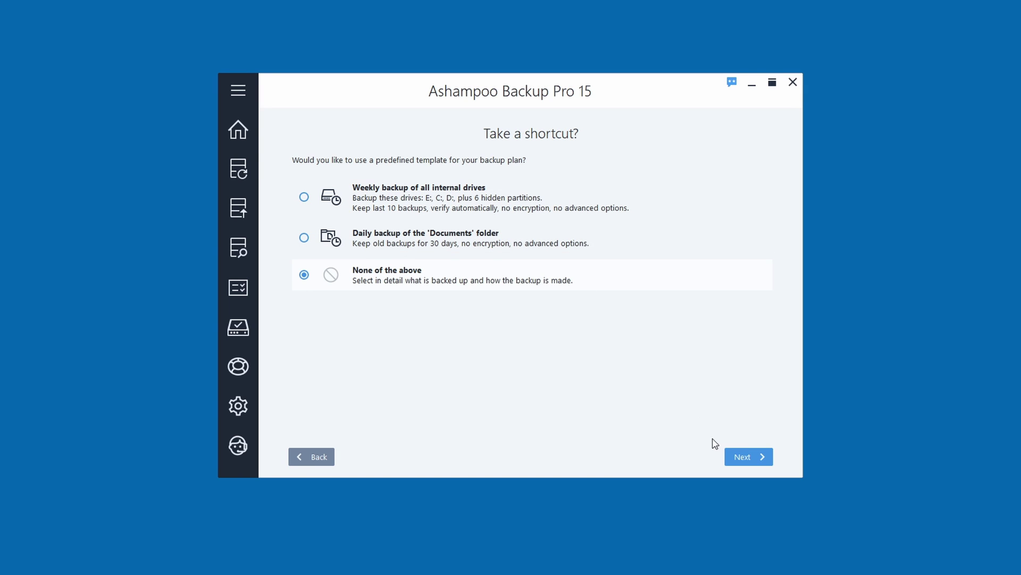
pyautogui.click(740, 460)
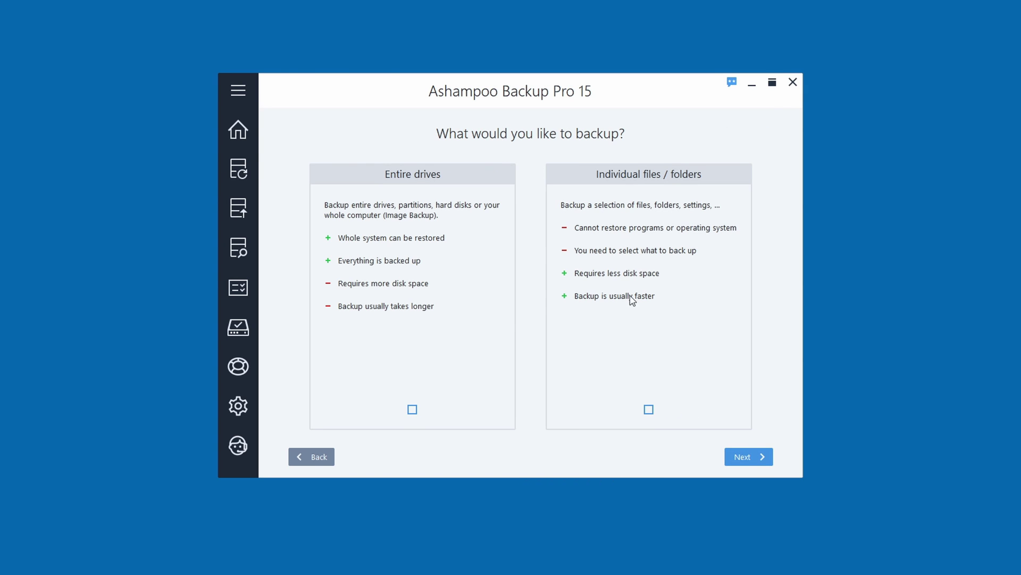
pyautogui.click(691, 320)
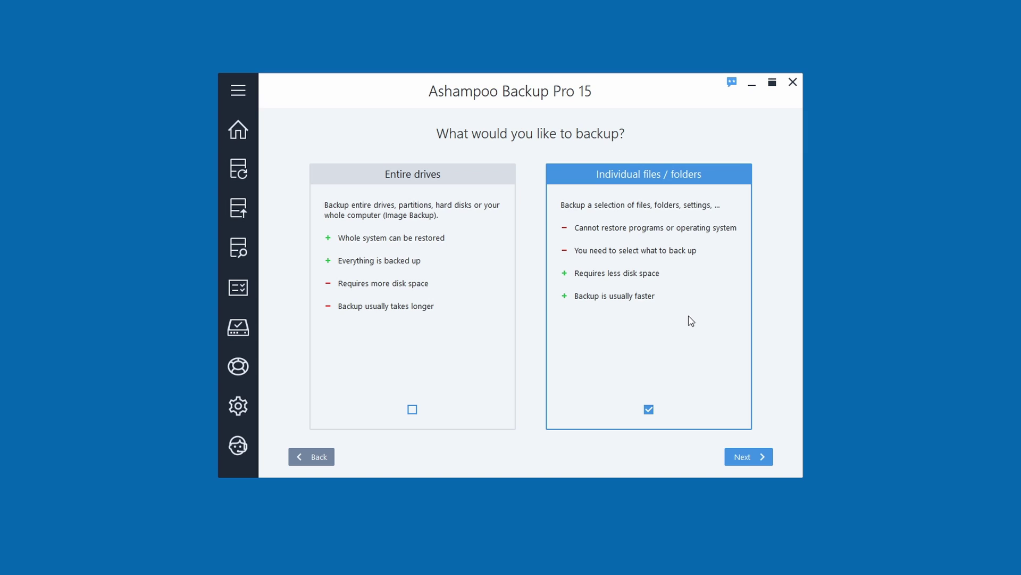
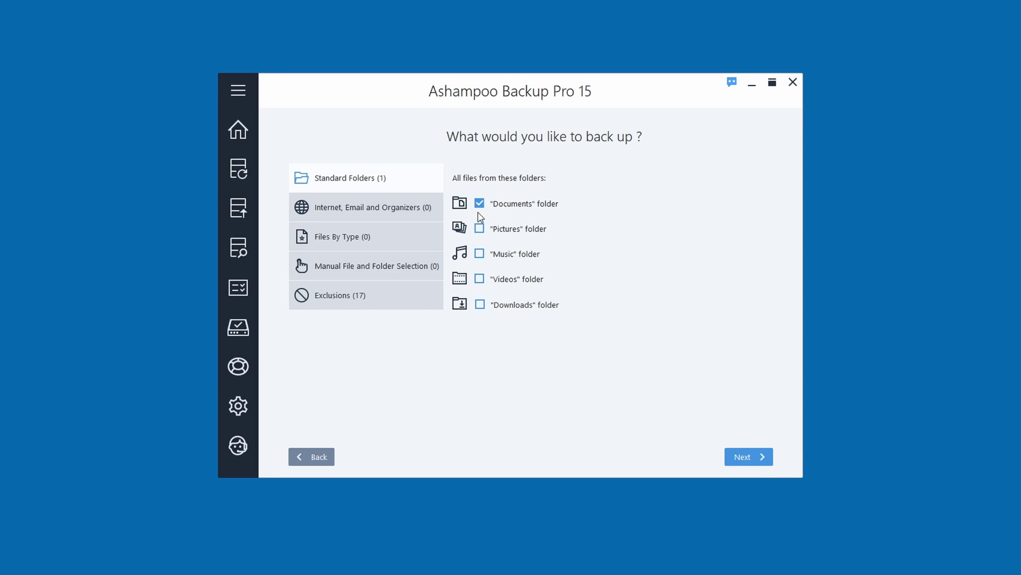
pyautogui.click(480, 230)
pyautogui.click(479, 255)
pyautogui.click(481, 280)
pyautogui.click(480, 279)
pyautogui.click(480, 254)
pyautogui.click(480, 230)
pyautogui.click(480, 205)
# Add the D:\Video Editing folder to the plan's manual file and folder selection
pyautogui.click(342, 208)
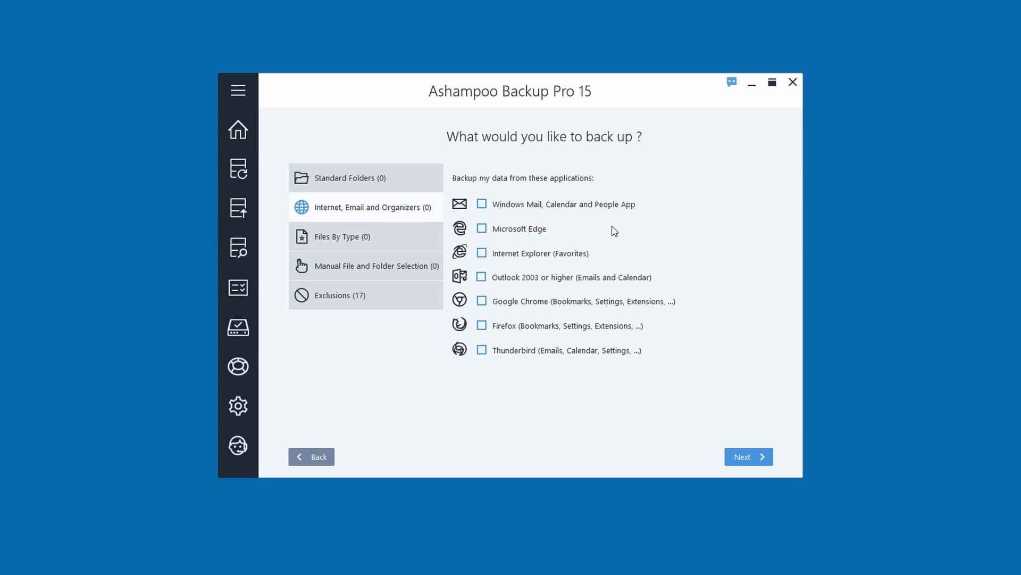
pyautogui.click(326, 242)
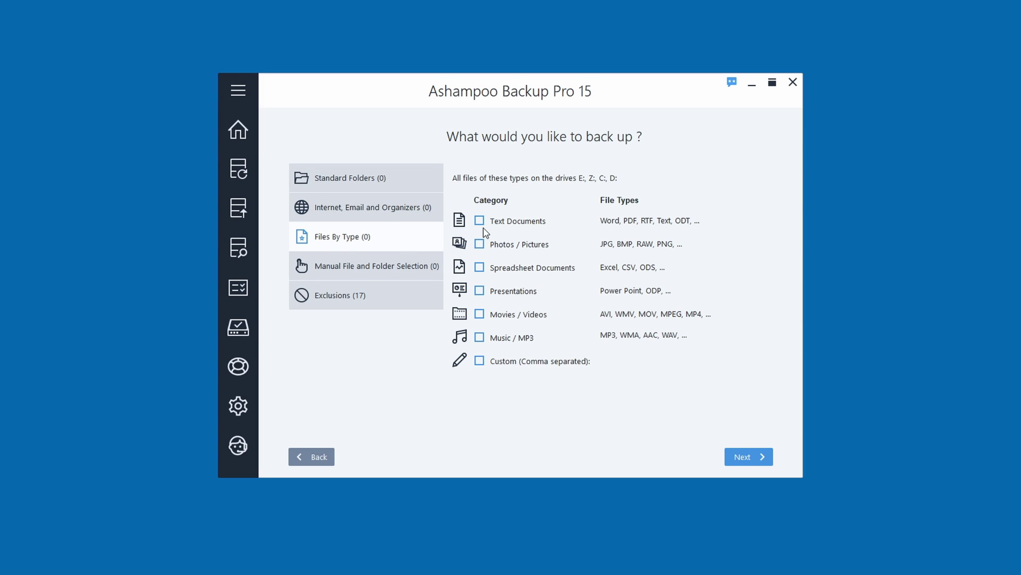
pyautogui.click(351, 275)
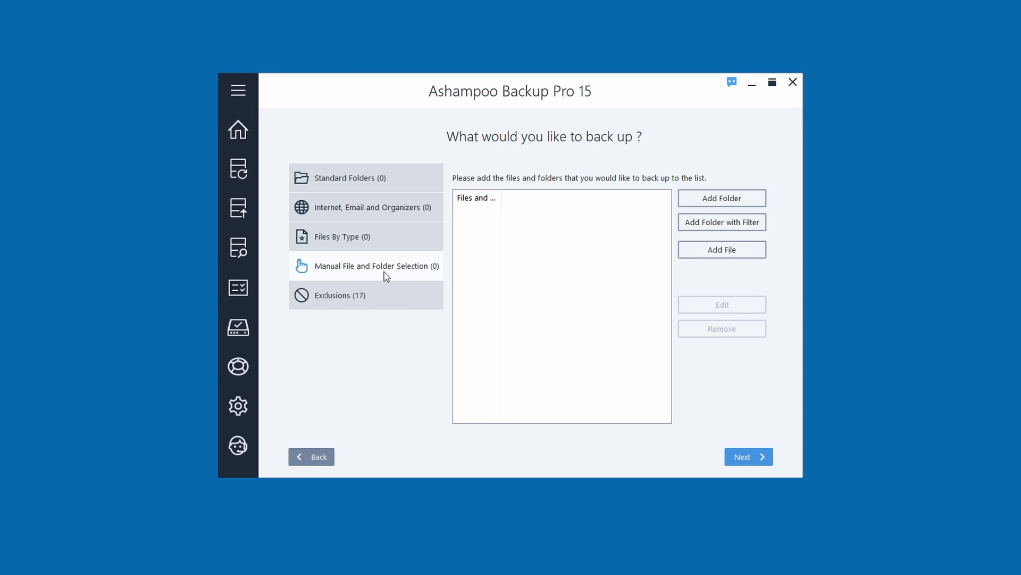
pyautogui.click(723, 200)
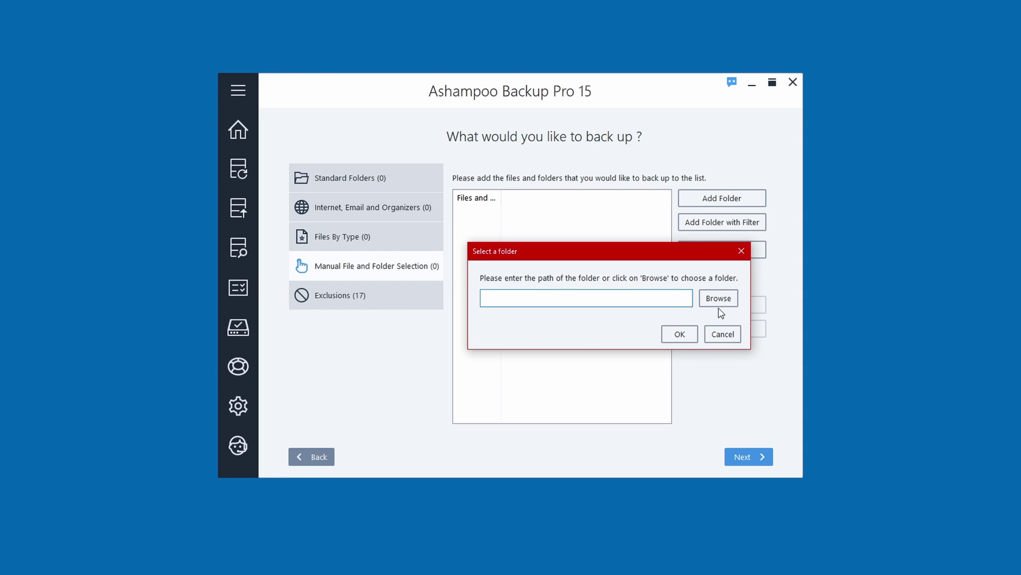
pyautogui.click(720, 298)
pyautogui.moveTo(738, 276); pyautogui.dragTo(417, 90)
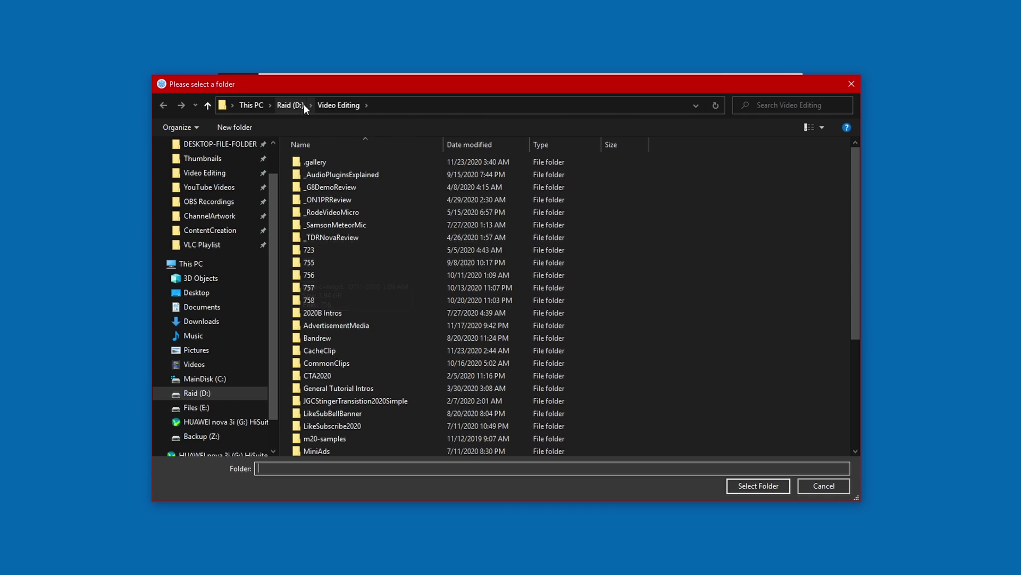
pyautogui.click(208, 105)
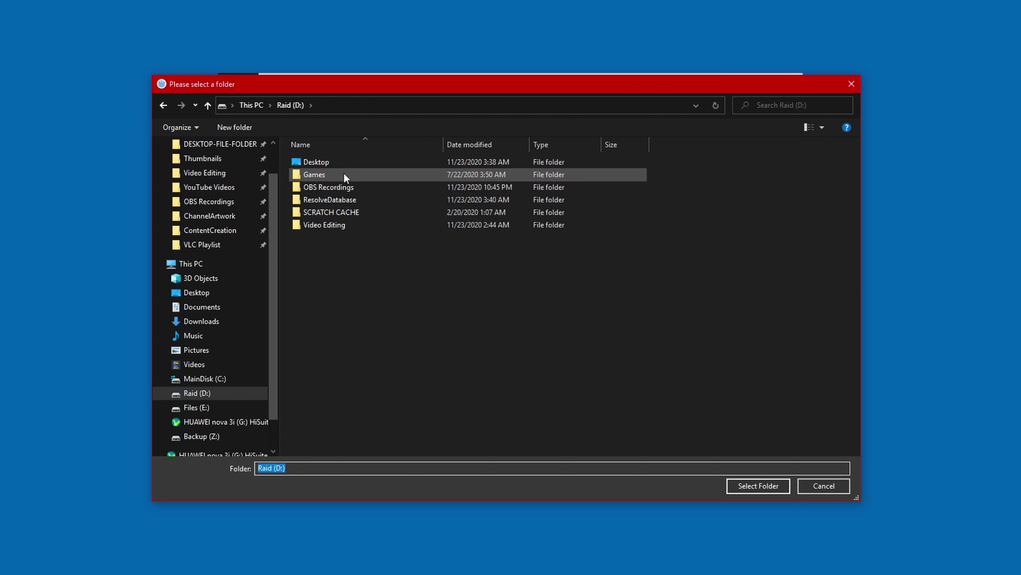
pyautogui.click(337, 226)
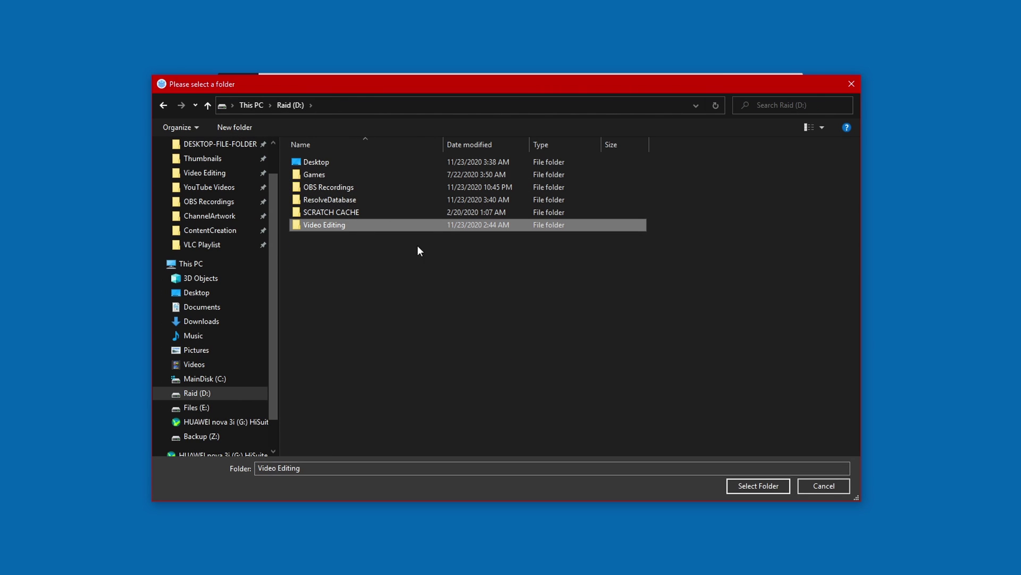
pyautogui.click(767, 486)
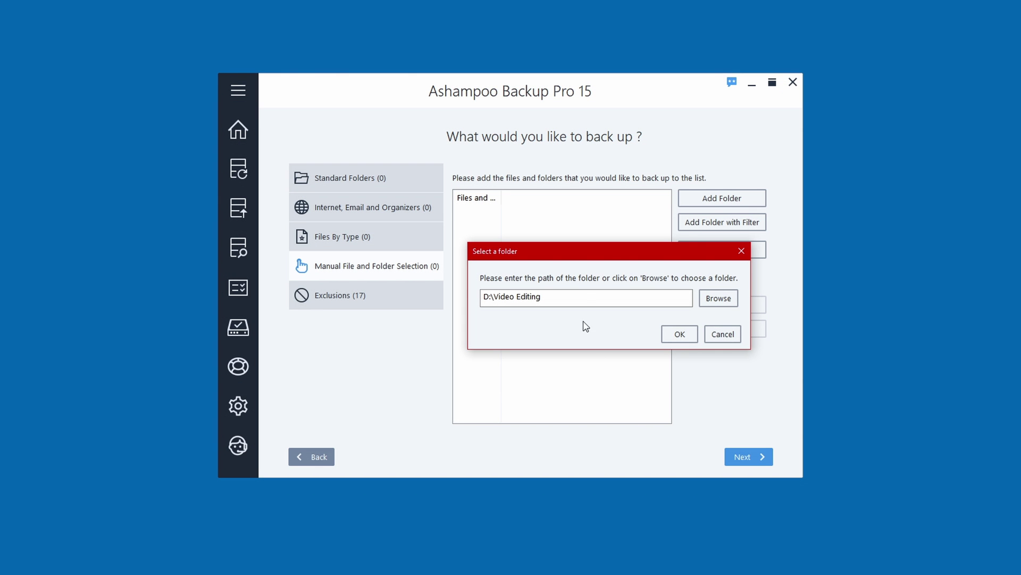
pyautogui.moveTo(610, 256); pyautogui.dragTo(554, 222)
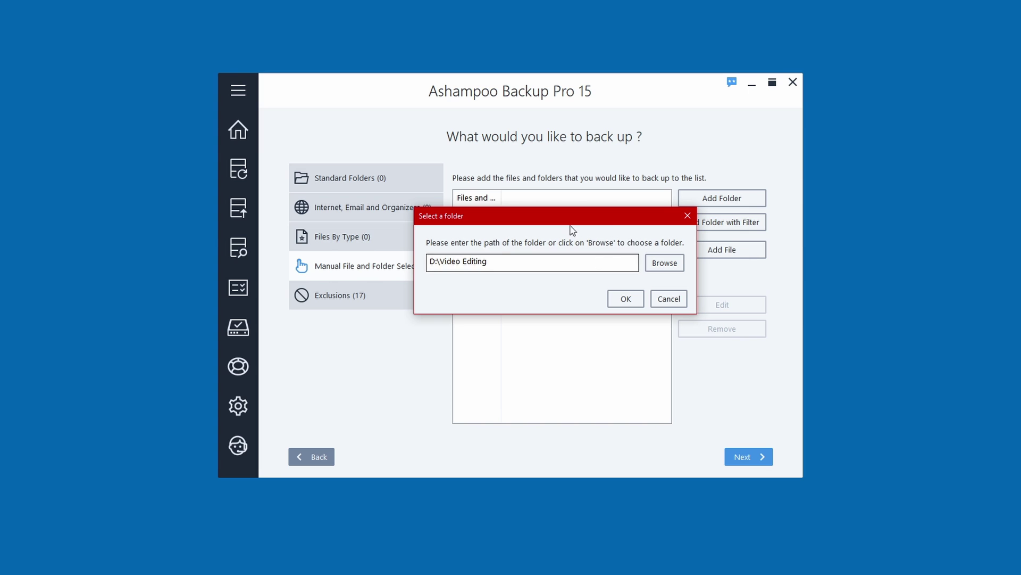
pyautogui.moveTo(518, 222); pyautogui.dragTo(495, 258)
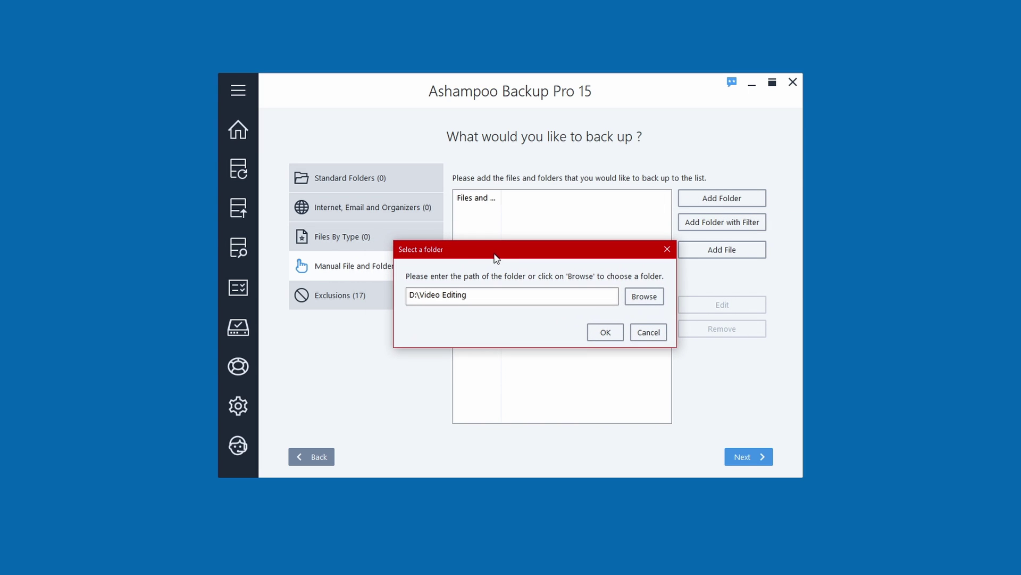
pyautogui.click(605, 333)
# Include the standard Documents, Pictures, Music, Videos and Downloads folders in the backup and accept the selection
pyautogui.click(338, 183)
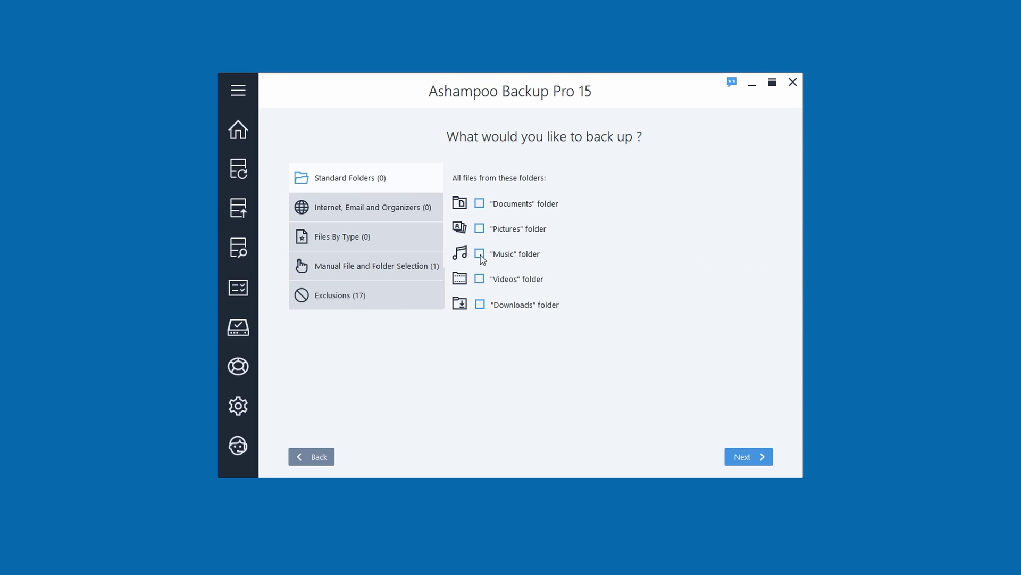
pyautogui.click(479, 204)
pyautogui.click(479, 254)
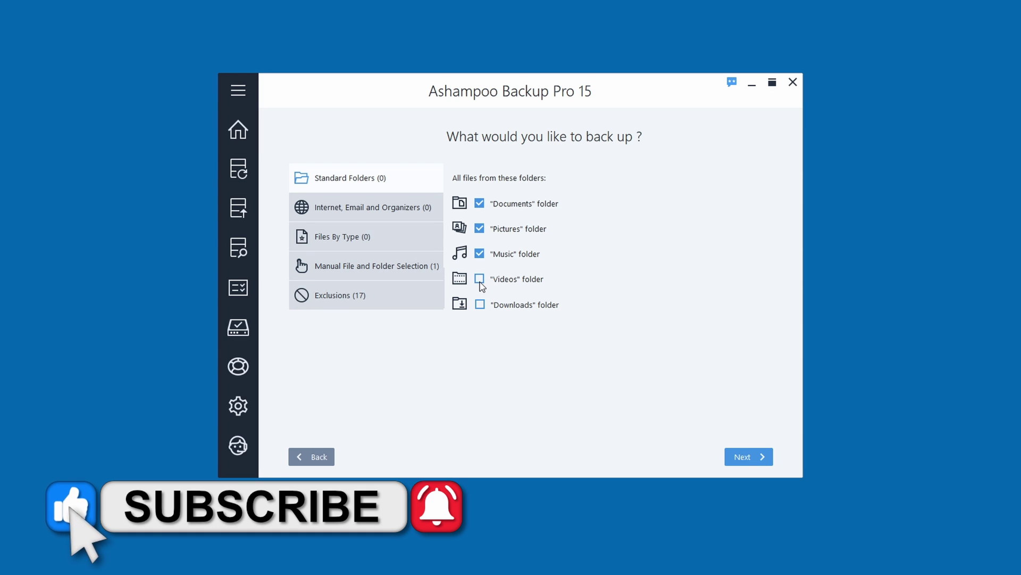
pyautogui.click(480, 280)
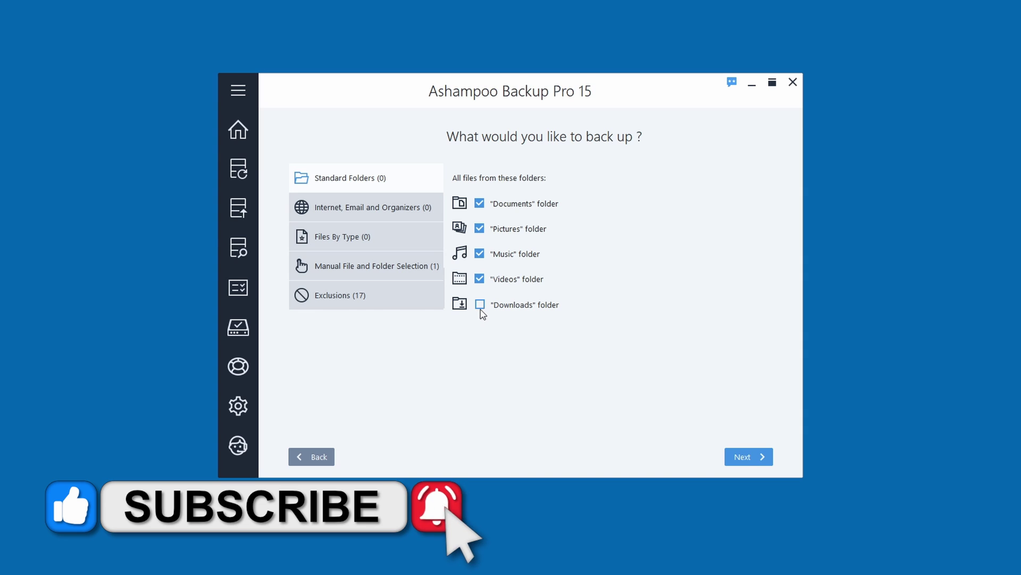
pyautogui.click(480, 305)
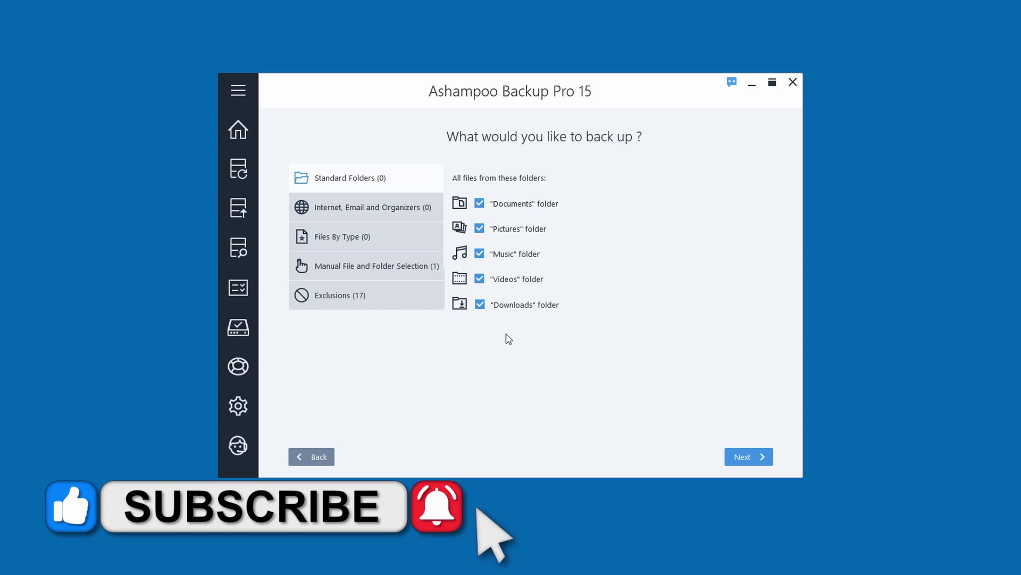
pyautogui.click(741, 461)
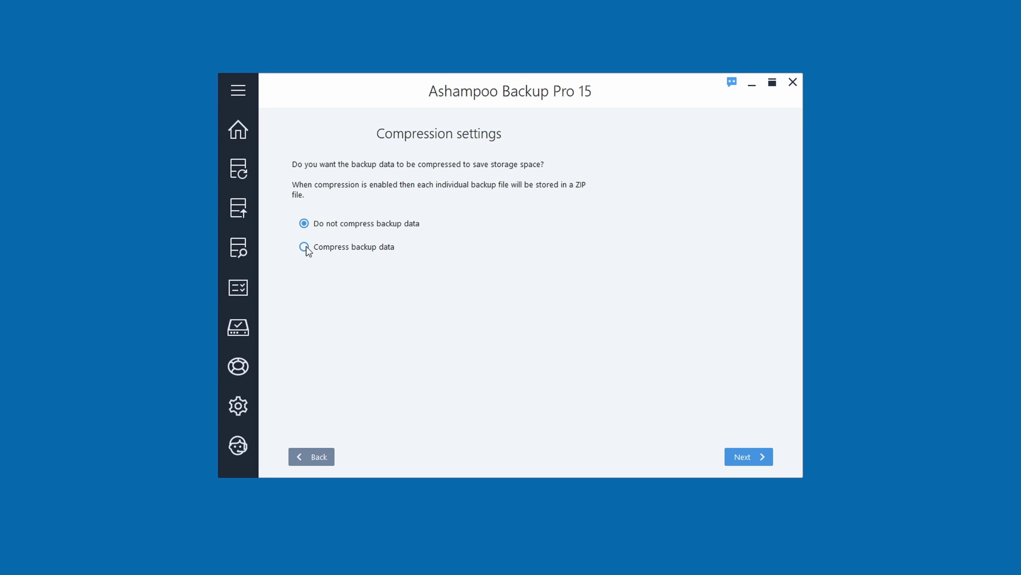
# Keep the file backup uncompressed and unencrypted
pyautogui.click(765, 456)
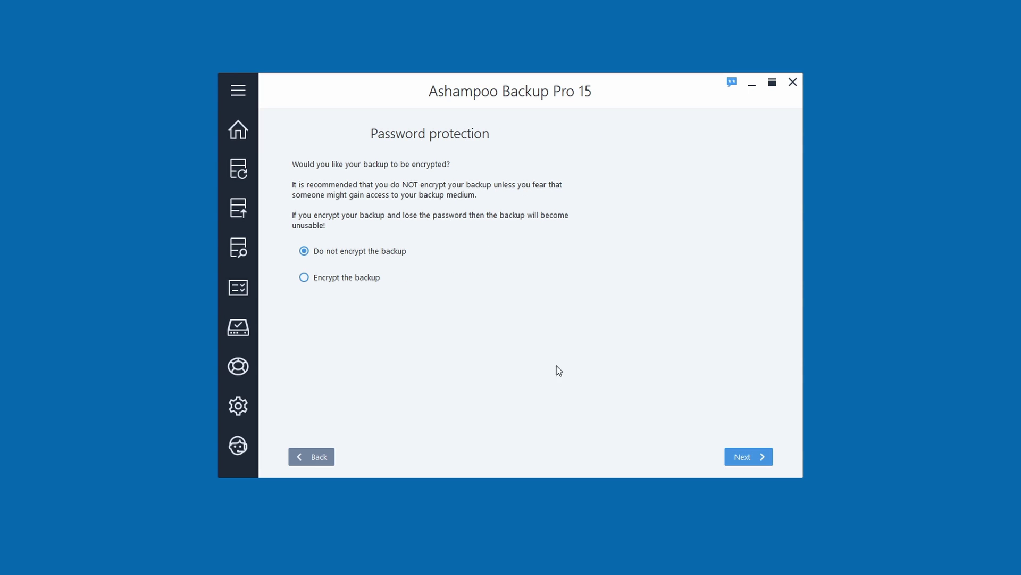
pyautogui.click(743, 457)
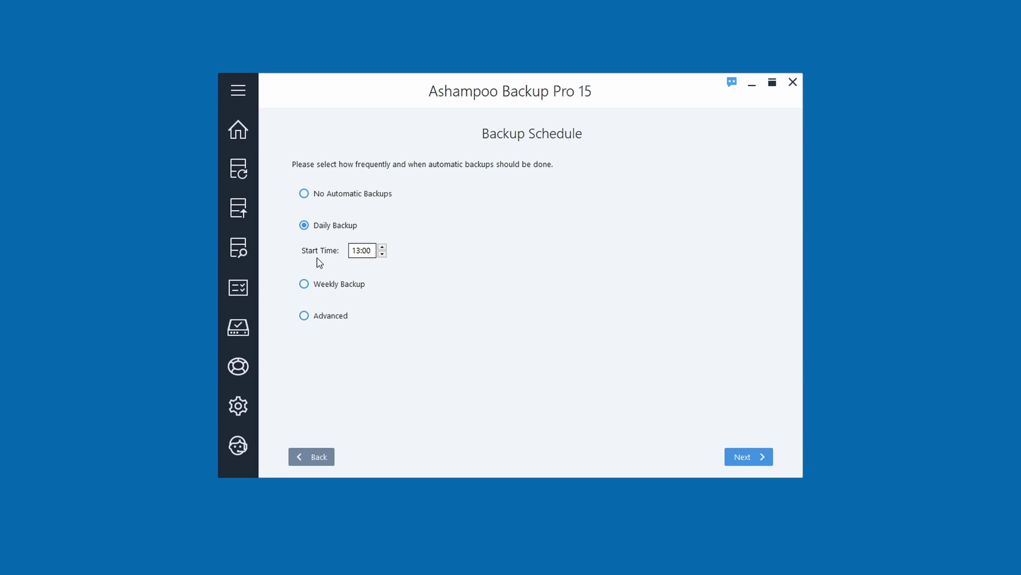
# Schedule the file backup to run daily with a start time of 13:00
pyautogui.click(364, 251)
pyautogui.click(748, 458)
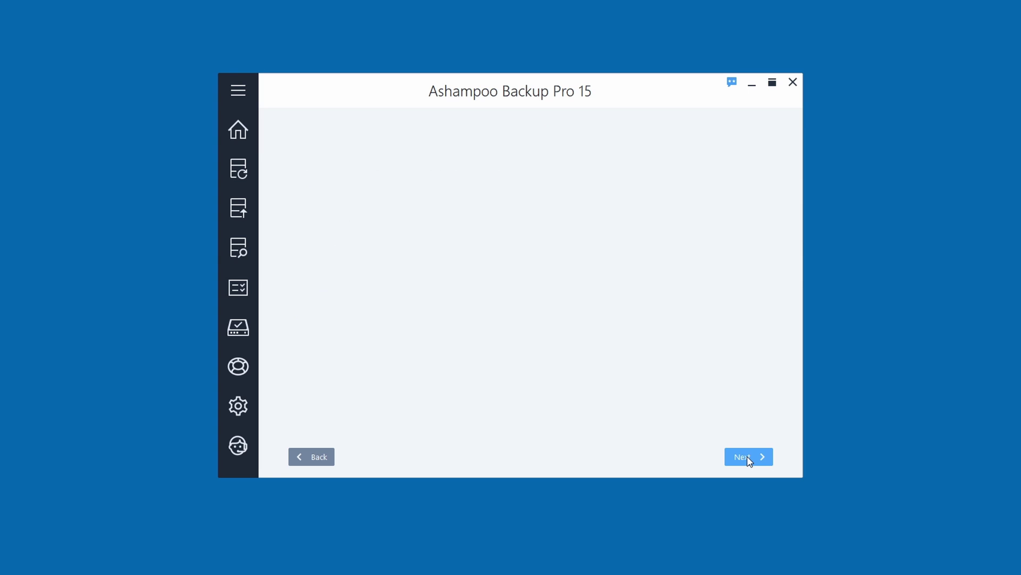
# Try the option to skip missed backups as the plan's handling of missed schedules
pyautogui.click(380, 198)
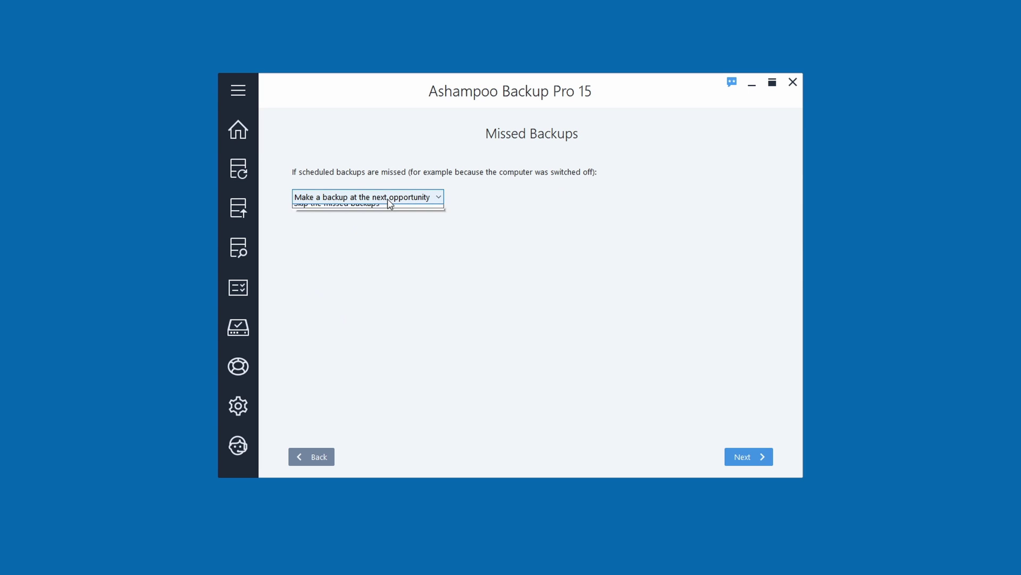
pyautogui.click(346, 223)
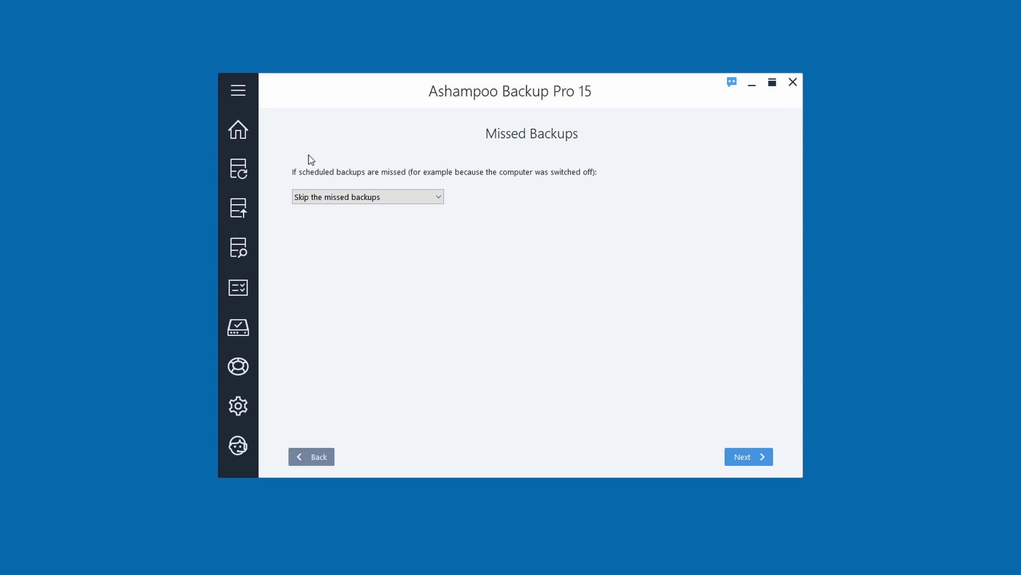
pyautogui.click(352, 199)
pyautogui.click(337, 213)
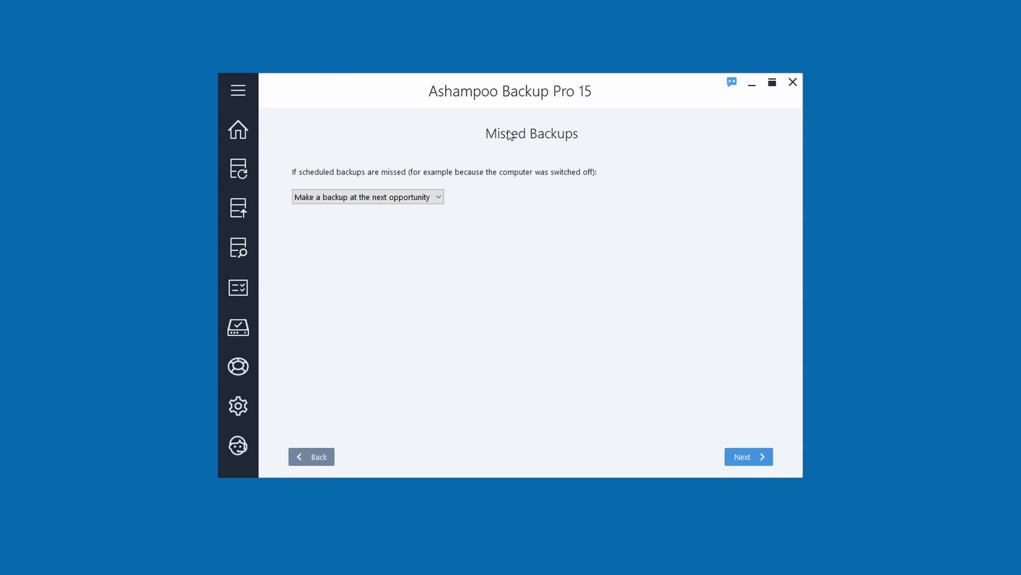
pyautogui.click(419, 197)
pyautogui.click(336, 220)
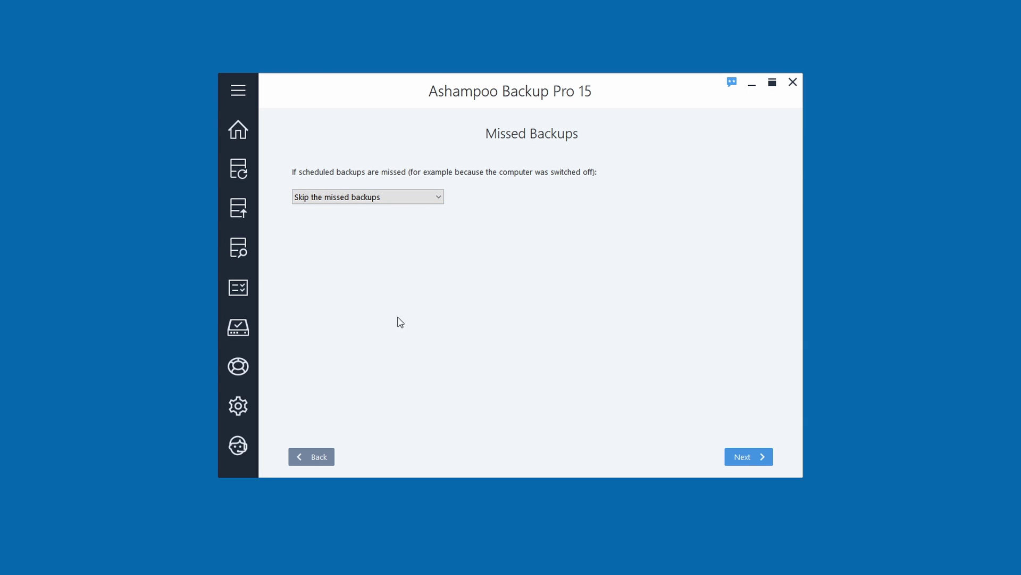
# Have missed scheduled backups made at the next opportunity
pyautogui.click(383, 198)
pyautogui.click(375, 207)
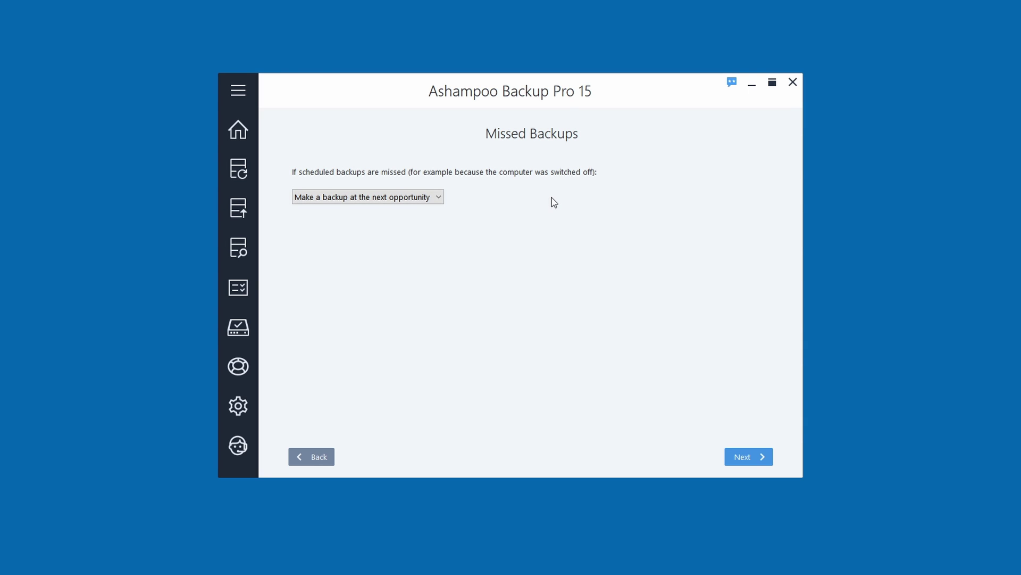
pyautogui.click(748, 459)
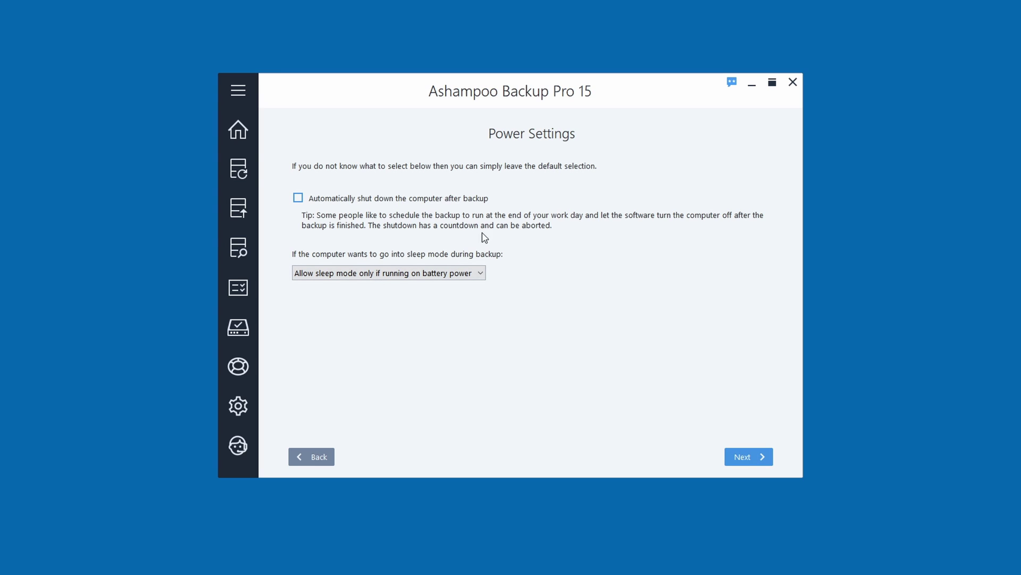
# Keep the default power, report and report e-mail settings, and retain older file versions for at least 30 days
pyautogui.click(736, 455)
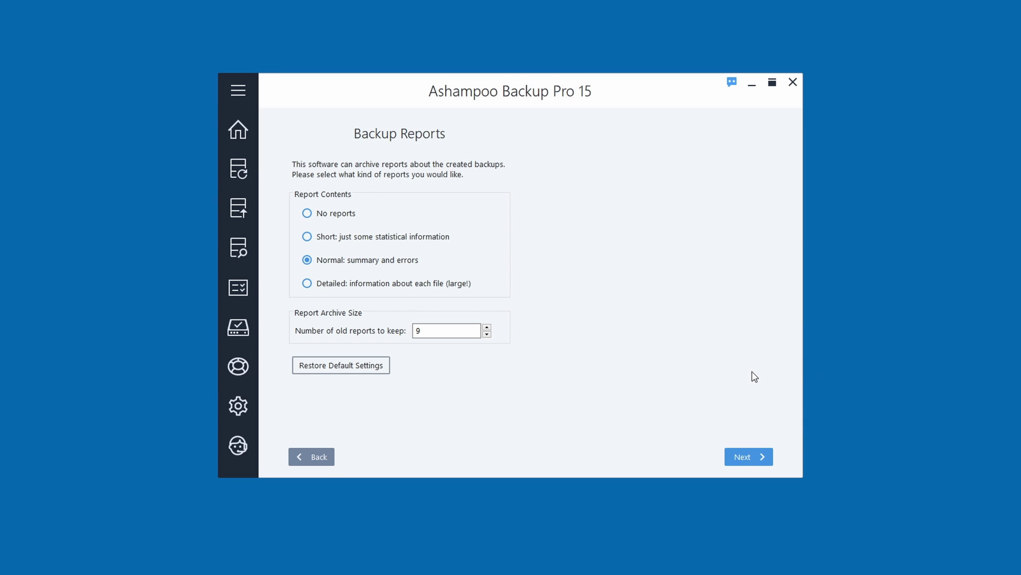
pyautogui.click(743, 461)
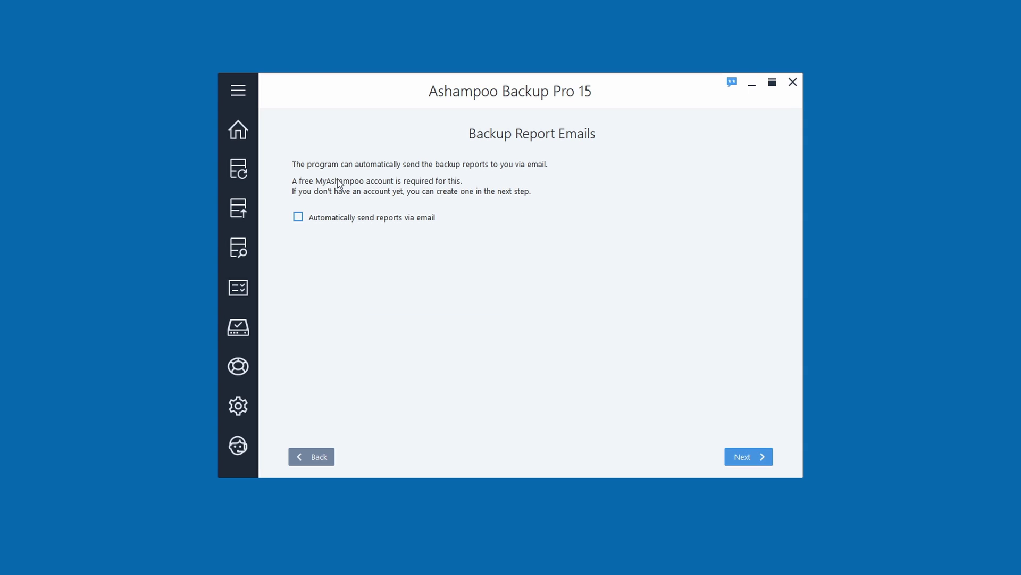
pyautogui.click(743, 464)
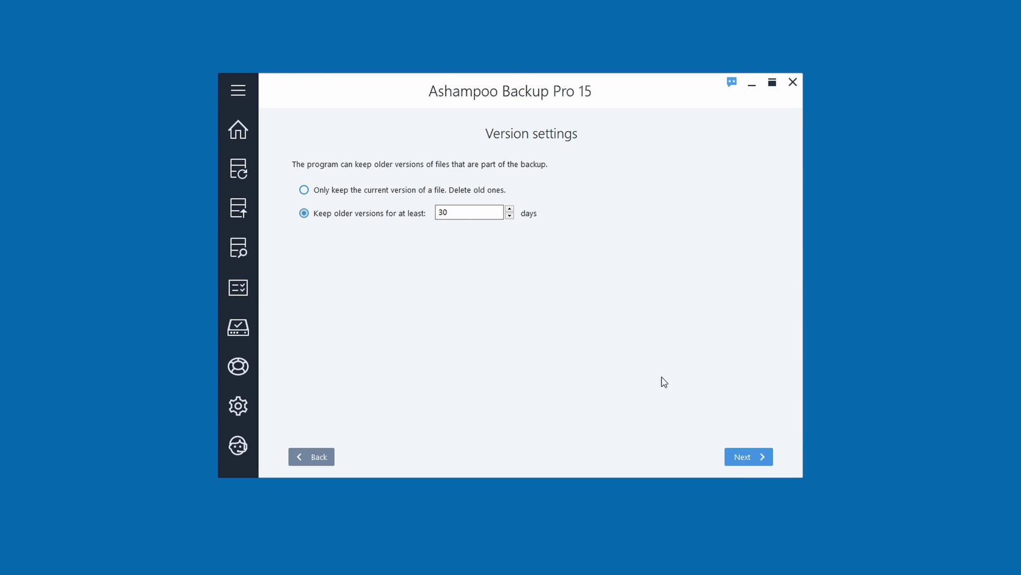
pyautogui.click(741, 460)
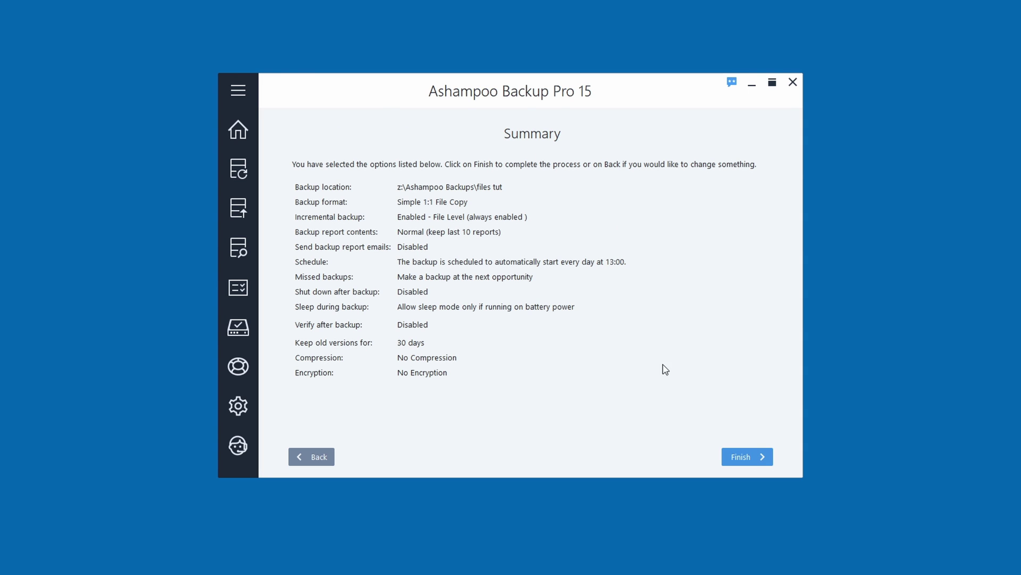
# Save the file backup plan, allow the program to make changes, and return to the overview without starting the backup
pyautogui.click(746, 464)
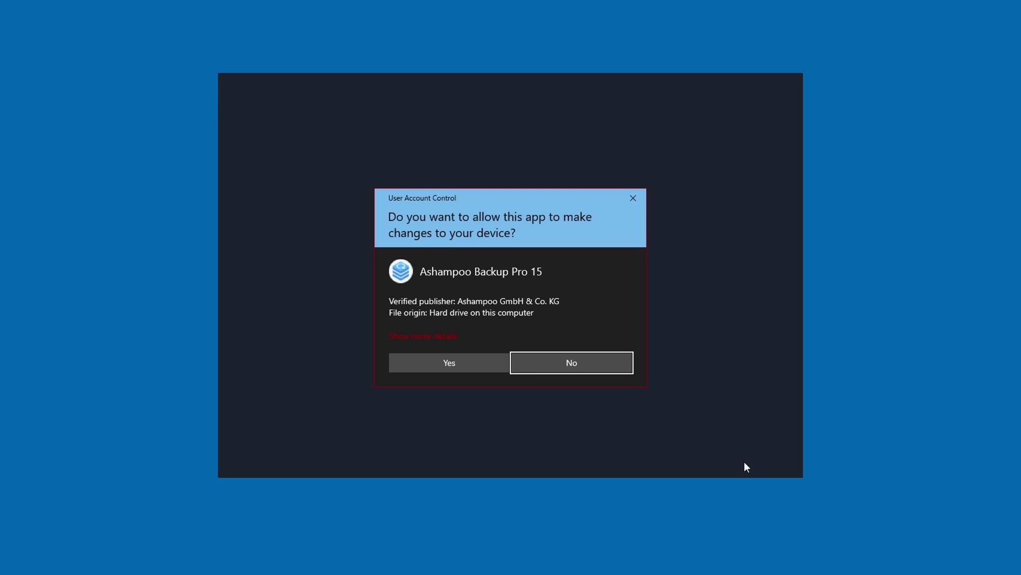
pyautogui.click(467, 361)
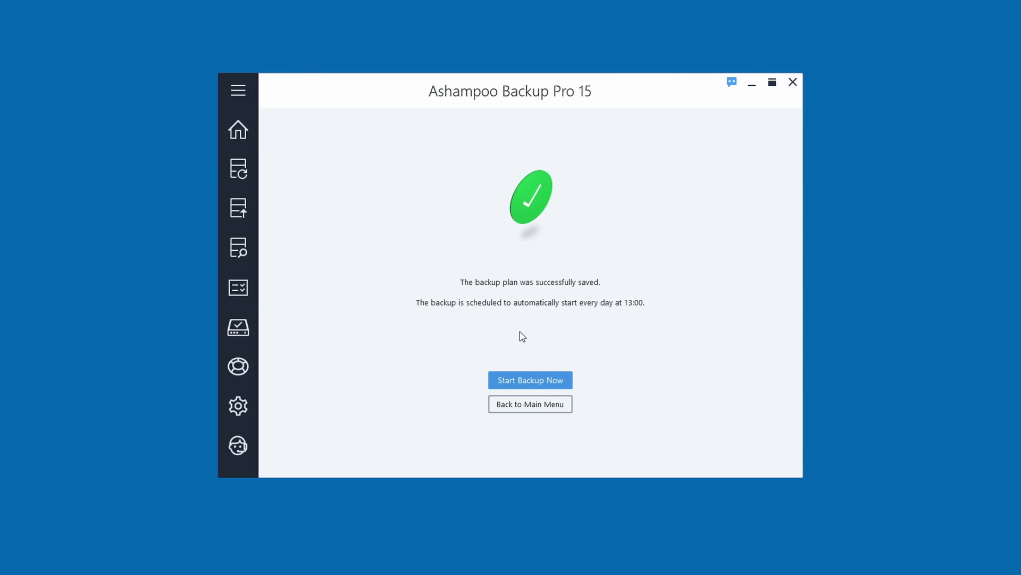
pyautogui.click(529, 407)
pyautogui.scroll(-3, 616, 330)
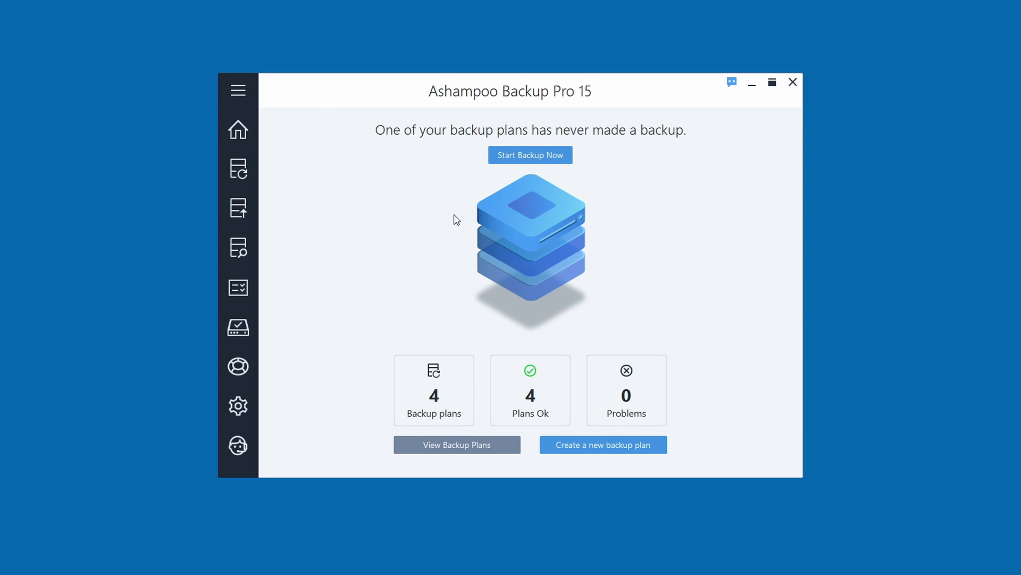
# Start creating a rescue system on CD/DVD, using burner drive F: [SDRW-08D2S-U]
pyautogui.moveTo(240, 305)
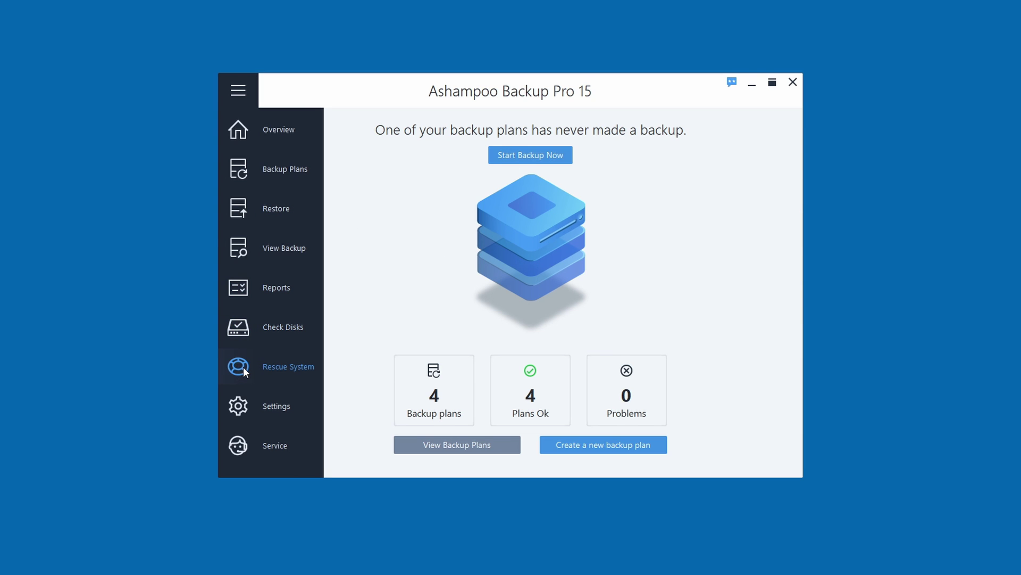
pyautogui.click(302, 366)
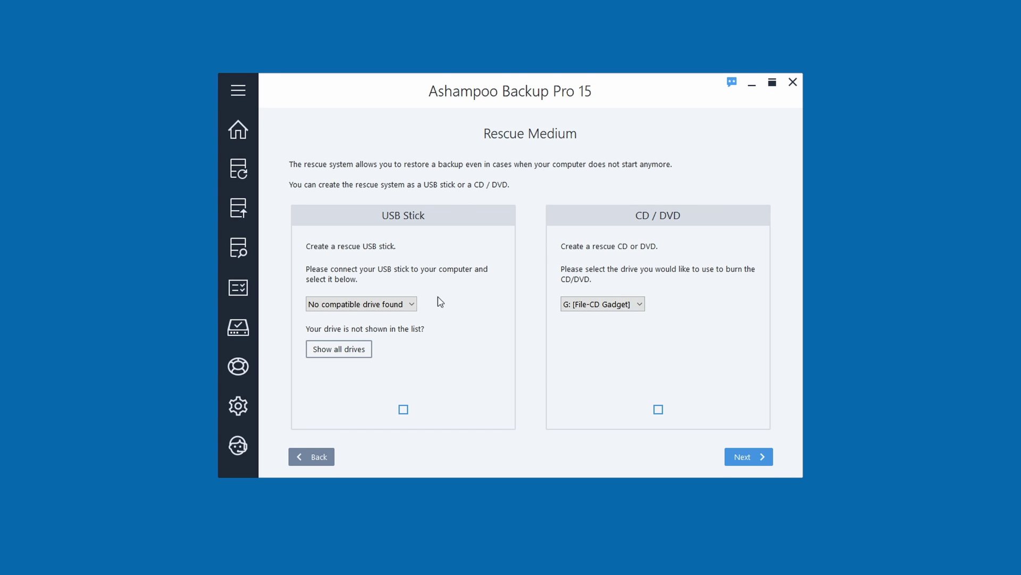
pyautogui.click(608, 307)
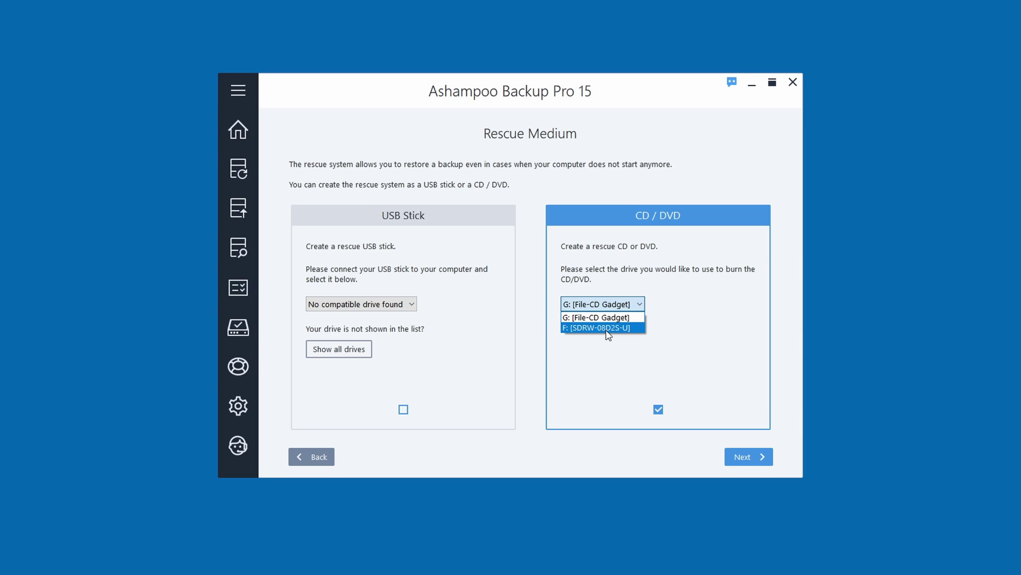
pyautogui.click(612, 329)
pyautogui.click(633, 305)
pyautogui.click(601, 329)
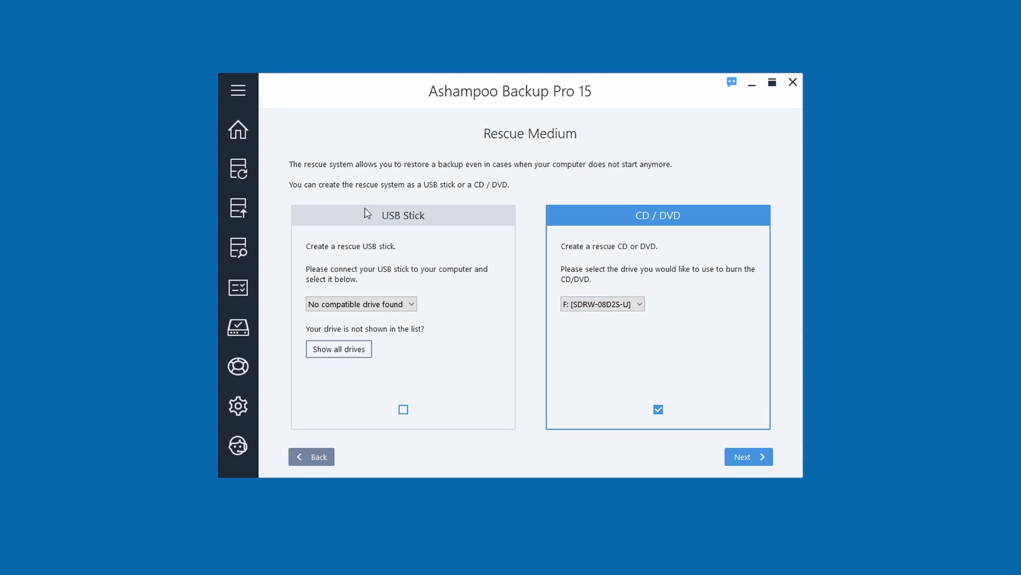
# Create the rescue disc, agreeing to overwrite the disc in drive F: and allowing system changes, and return to the overview
pyautogui.click(745, 457)
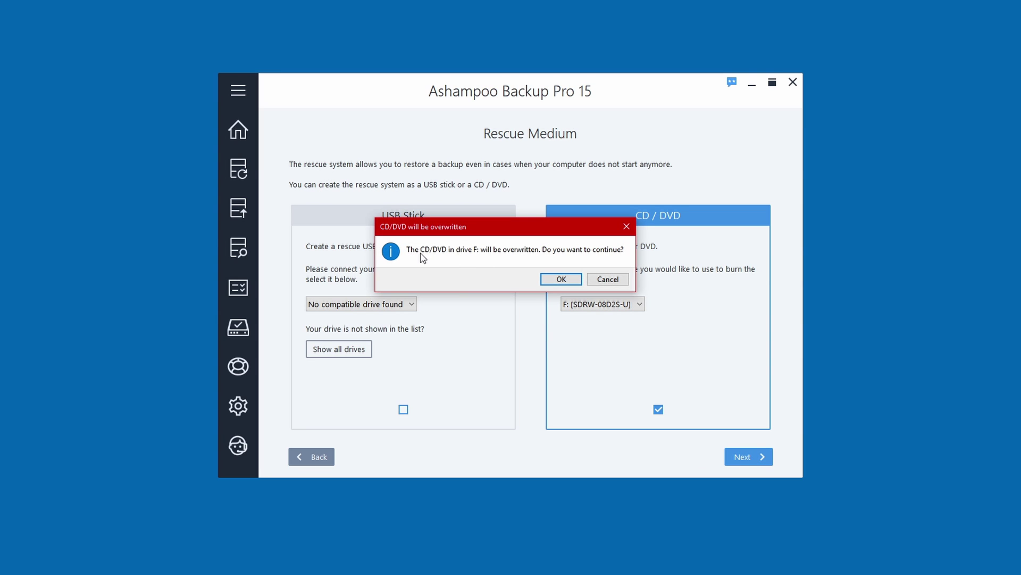
pyautogui.click(563, 281)
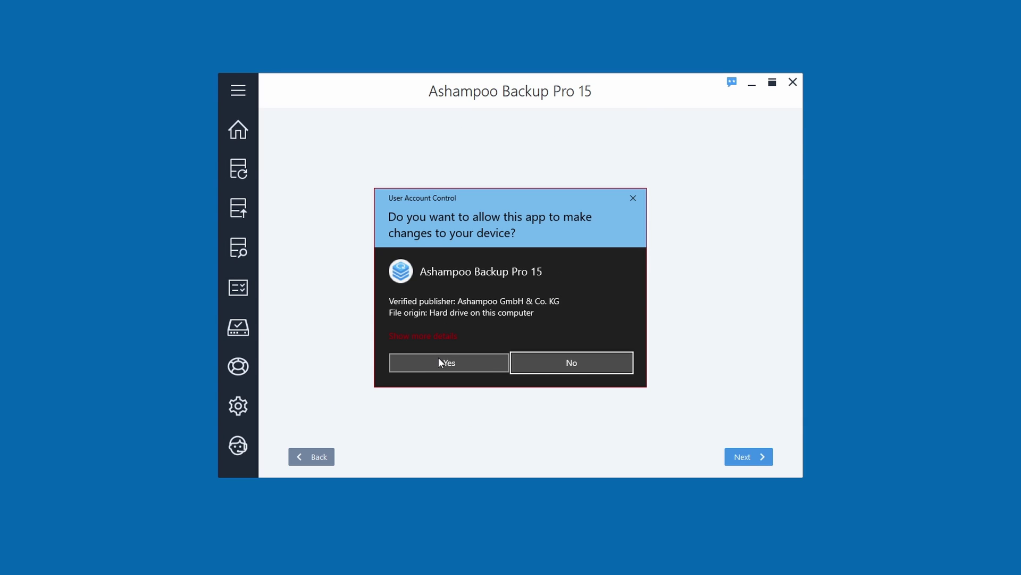
pyautogui.click(462, 360)
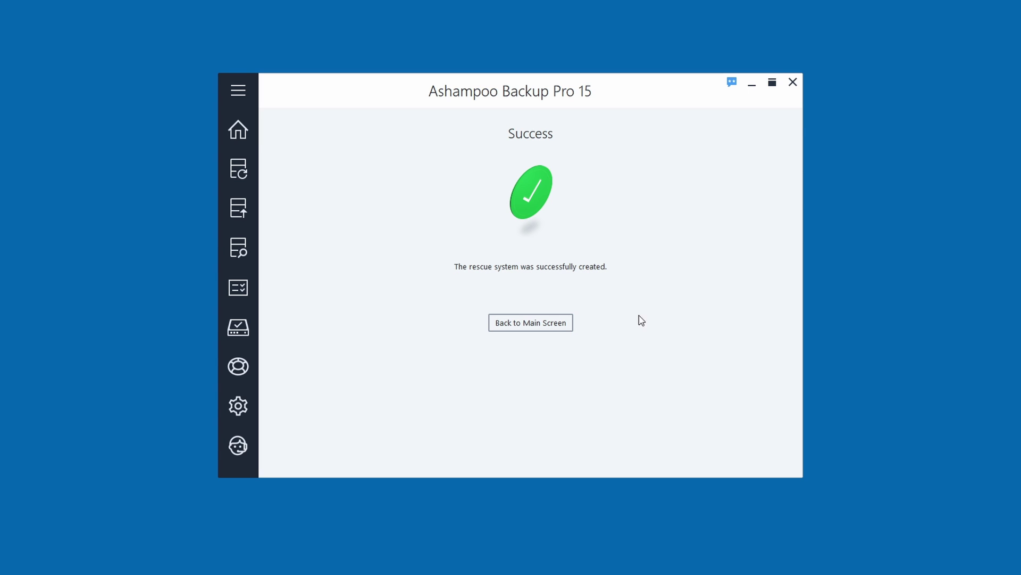
pyautogui.click(520, 325)
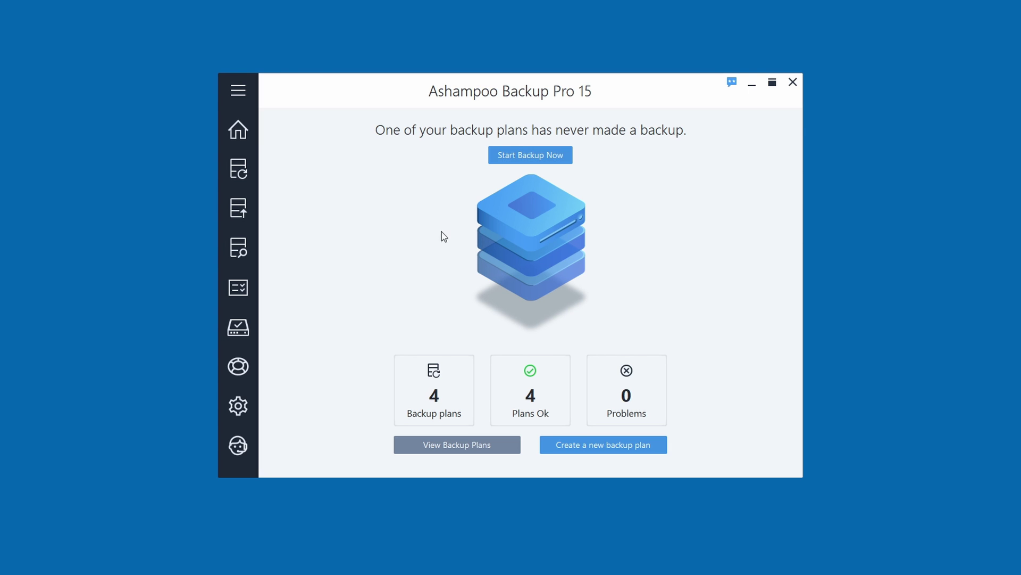